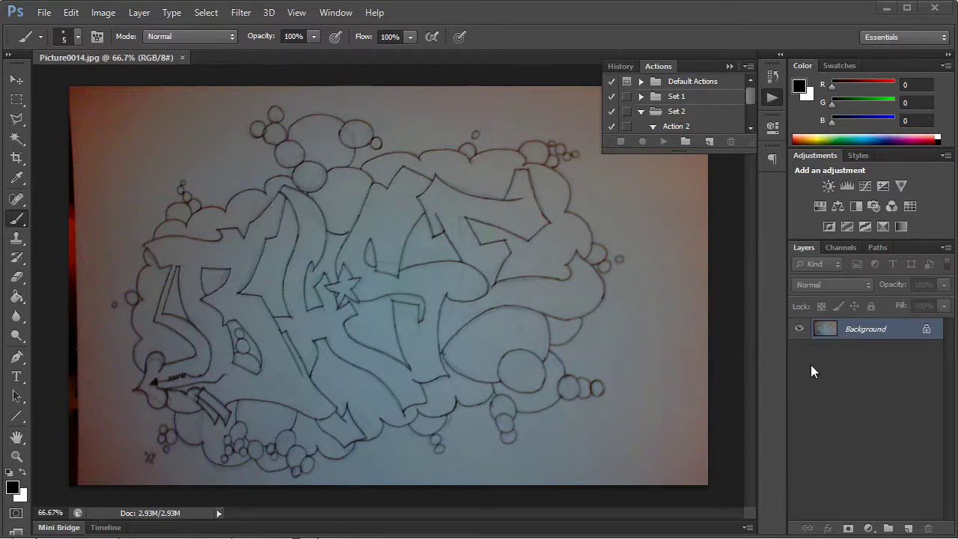
Convert the locked Background into a regular layer and add a new empty layer above it.
double_click(898, 331)
key(Return)
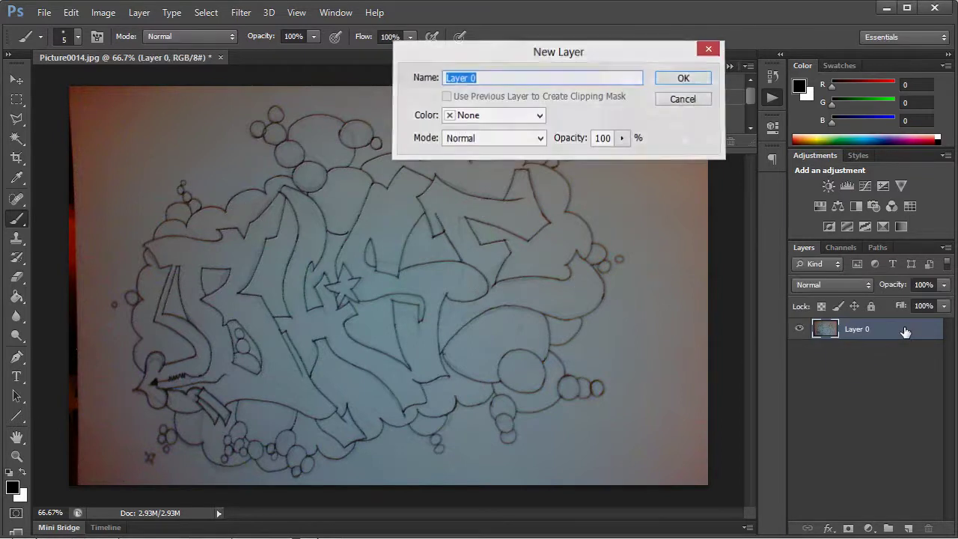
click(908, 528)
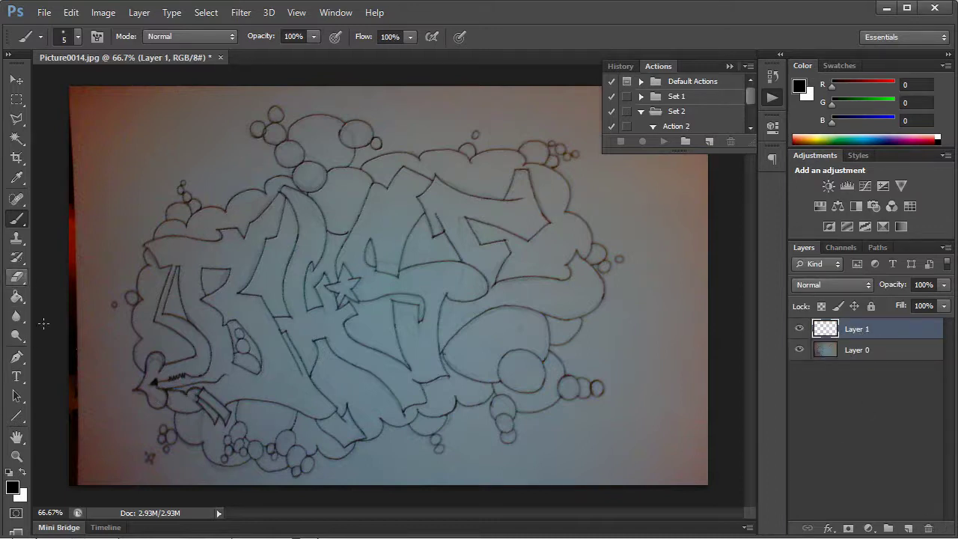
Activate the standard Pen tool and set it to Path mode.
click(17, 360)
click(83, 357)
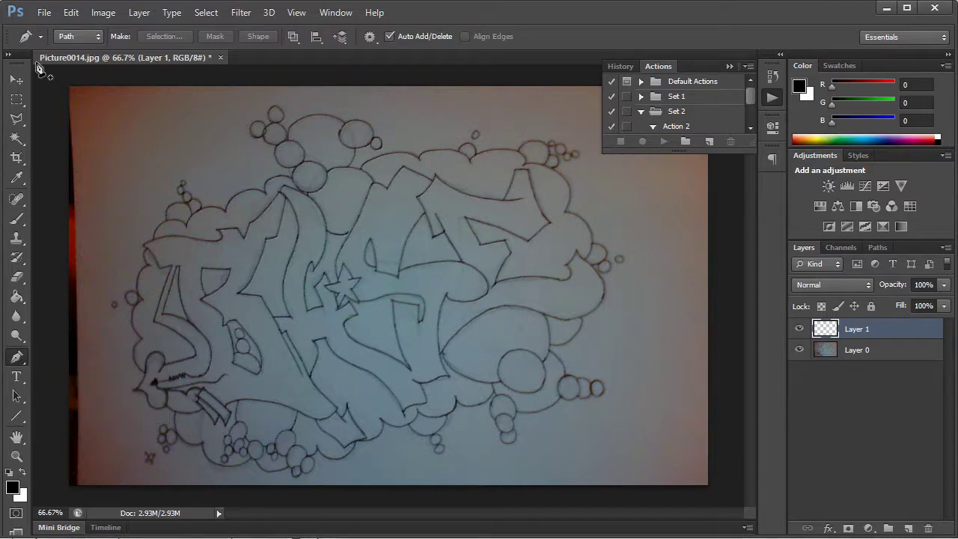
click(86, 39)
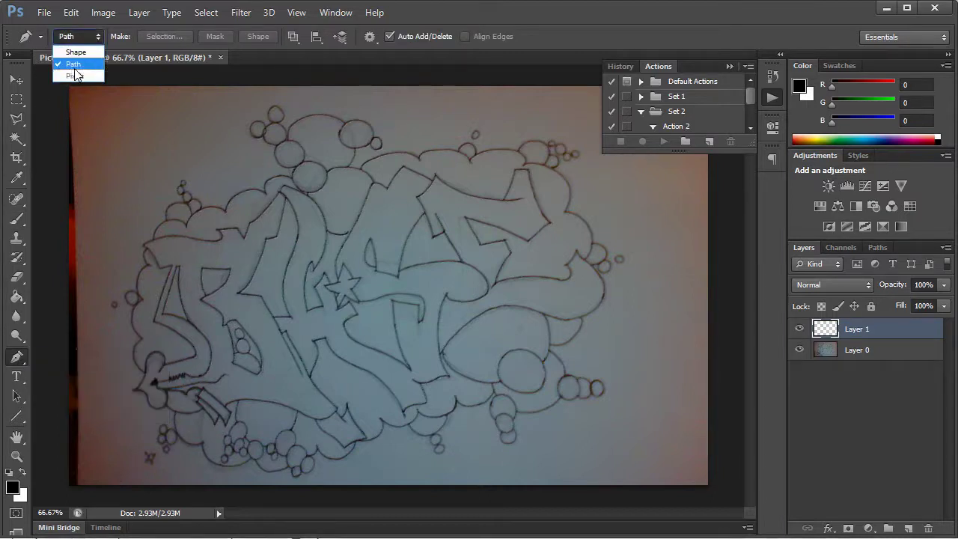
click(76, 65)
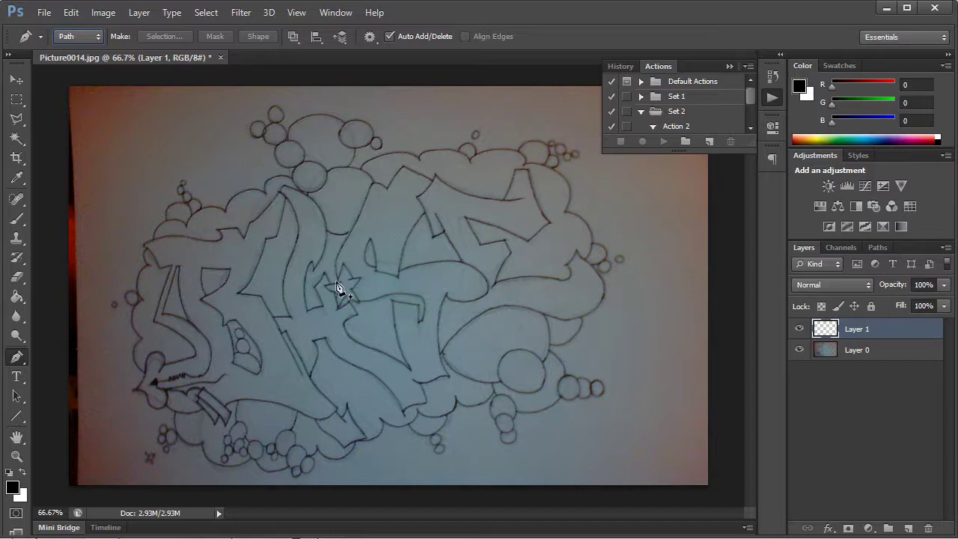
Start a path at the star and trace the central letter's left edge up through its top notch to the peak.
key(z)
drag(342, 274, 299, 370)
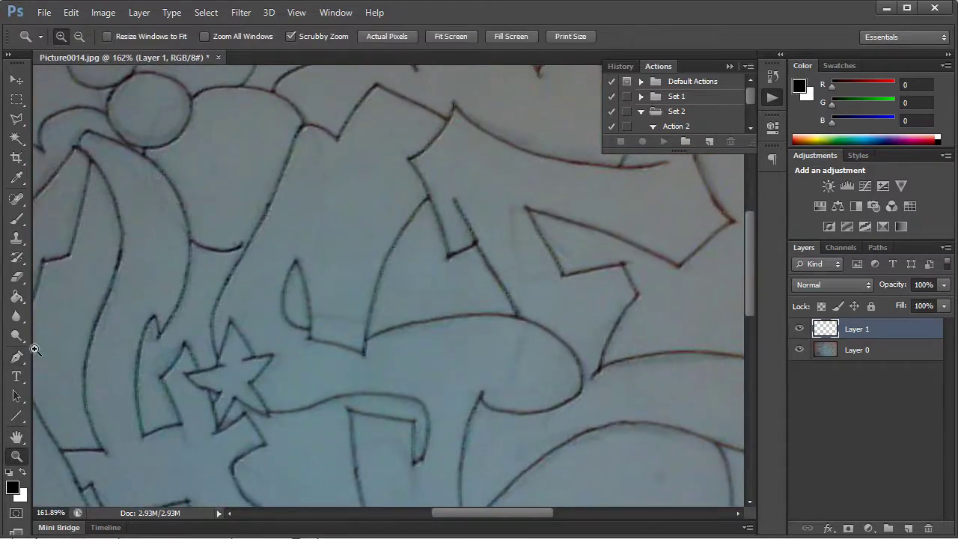
click(18, 357)
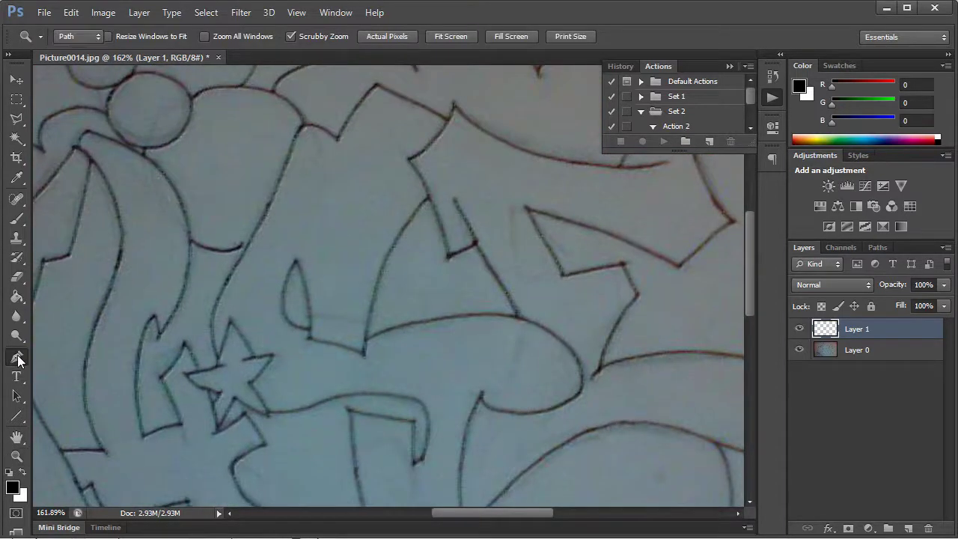
click(218, 358)
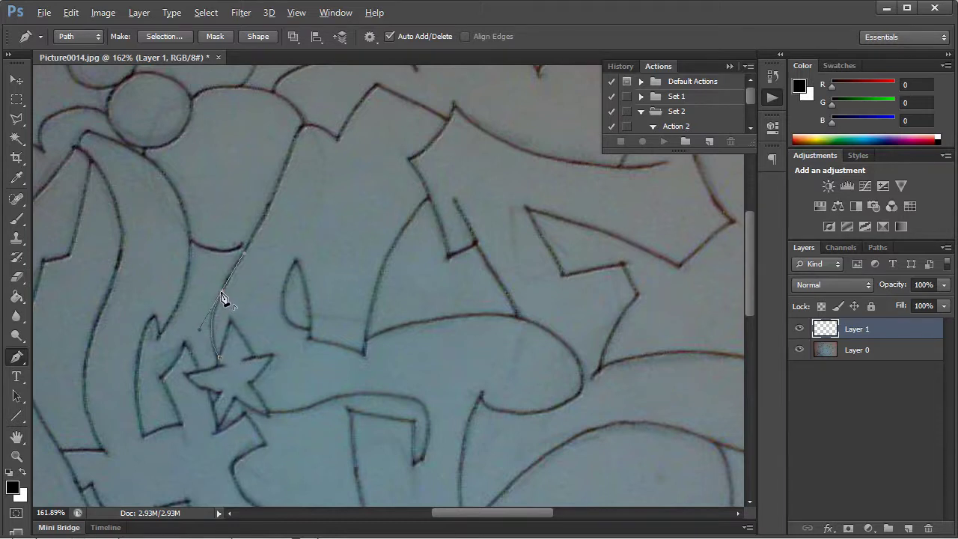
click(222, 292)
drag(285, 169, 289, 158)
drag(299, 131, 307, 129)
alt+click(302, 129)
mouse_move(347, 158)
mouse_down()
mouse_move(357, 165)
mouse_move(339, 146)
mouse_up()
drag(389, 88, 378, 87)
Extend the path down the right side of the letter's upper stem to the corner where it meets the crossbar.
click(410, 159)
click(448, 256)
key(ctrl+alt+z)
key(ctrl+alt+z)
drag(426, 205, 427, 208)
alt+click(426, 200)
drag(368, 371, 359, 451)
alt+click(364, 354)
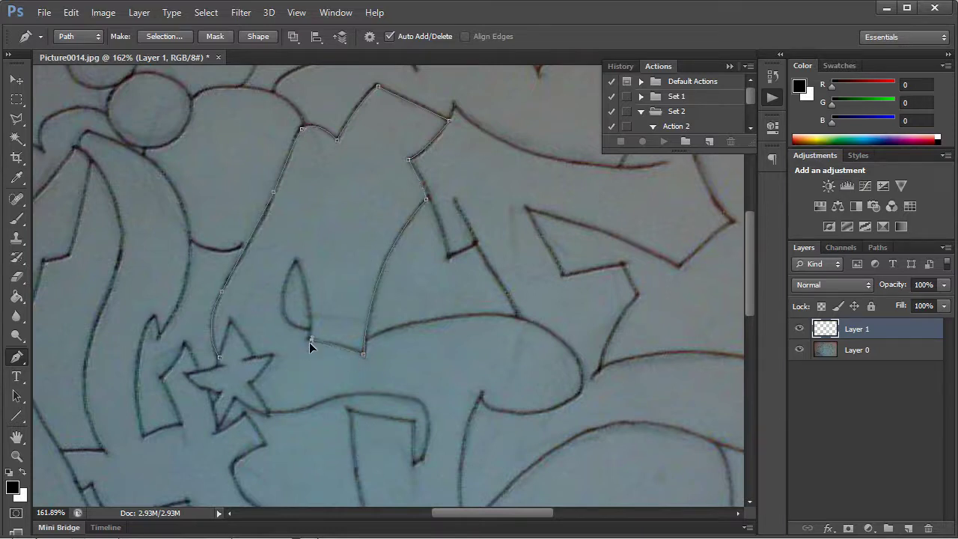
Trace the narrow pointed inner loop of the letter and bring the path back to the crossbar corner.
click(312, 341)
drag(276, 242, 279, 240)
alt+click(295, 263)
drag(293, 324, 280, 324)
key(ctrl+z)
drag(294, 342, 296, 342)
alt+click(286, 317)
drag(433, 343, 451, 347)
click(367, 345)
Trace the rounded lobe of the letter around to the corner above its leg.
drag(455, 318, 498, 313)
alt+click(455, 317)
drag(574, 377, 524, 421)
alt+click(481, 392)
Trace the outer edge of the letter's leg downward and across its curved base to the inner lower corner.
drag(481, 424, 440, 227)
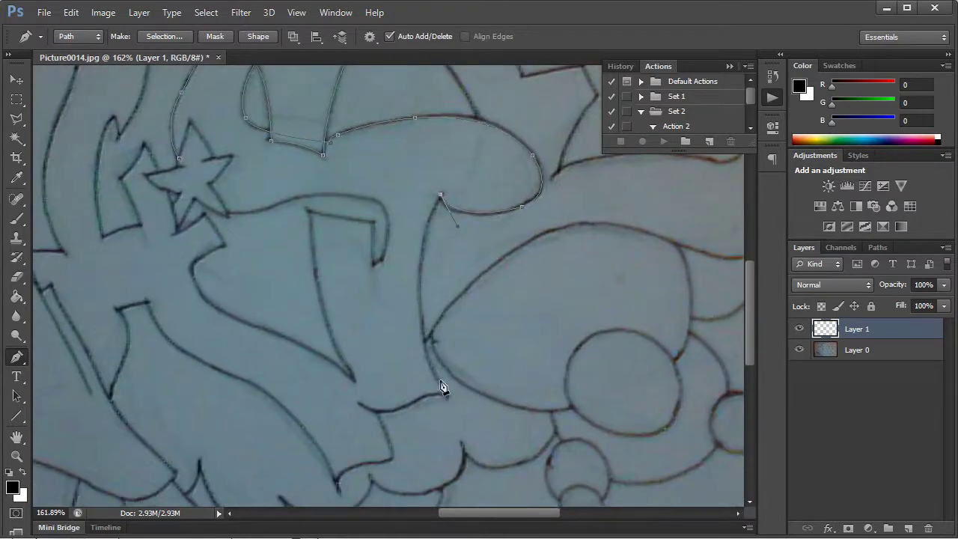
drag(441, 365, 441, 421)
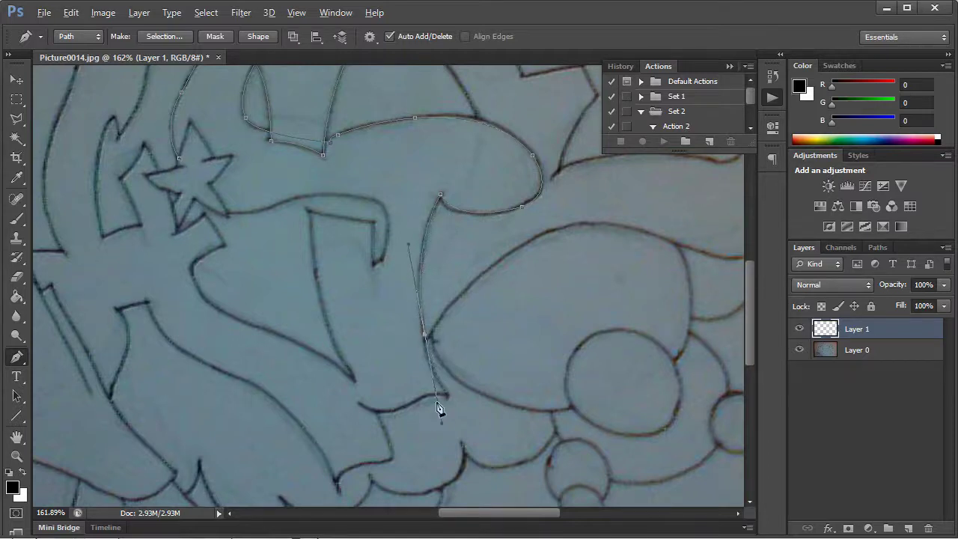
click(426, 342)
drag(463, 410, 471, 420)
alt+click(446, 395)
drag(417, 401, 409, 408)
drag(358, 405, 332, 384)
click(354, 380)
Trace the leg's inner edge upward and along the straight side of the hook down to its tip.
drag(314, 206, 312, 155)
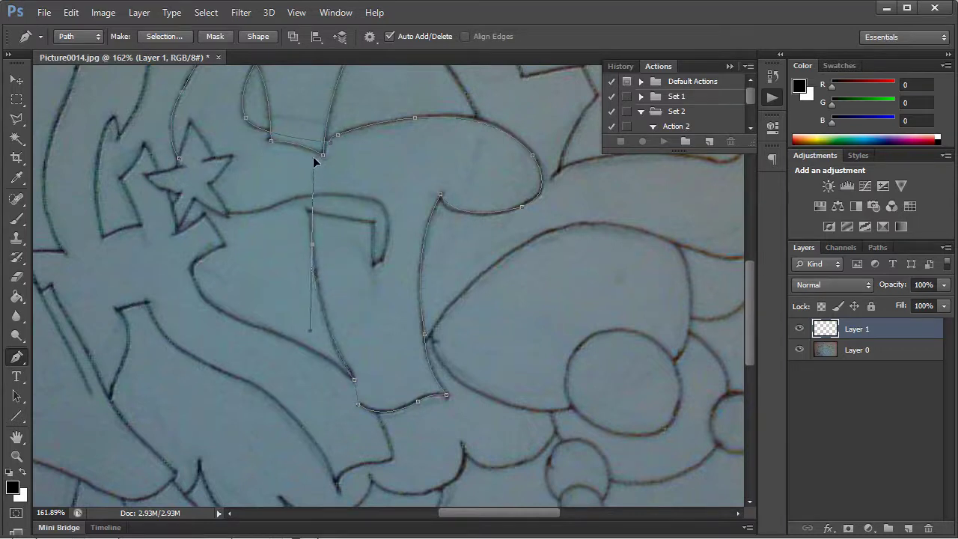
click(308, 214)
click(300, 195)
click(374, 223)
drag(386, 226, 393, 225)
alt+click(374, 224)
click(374, 261)
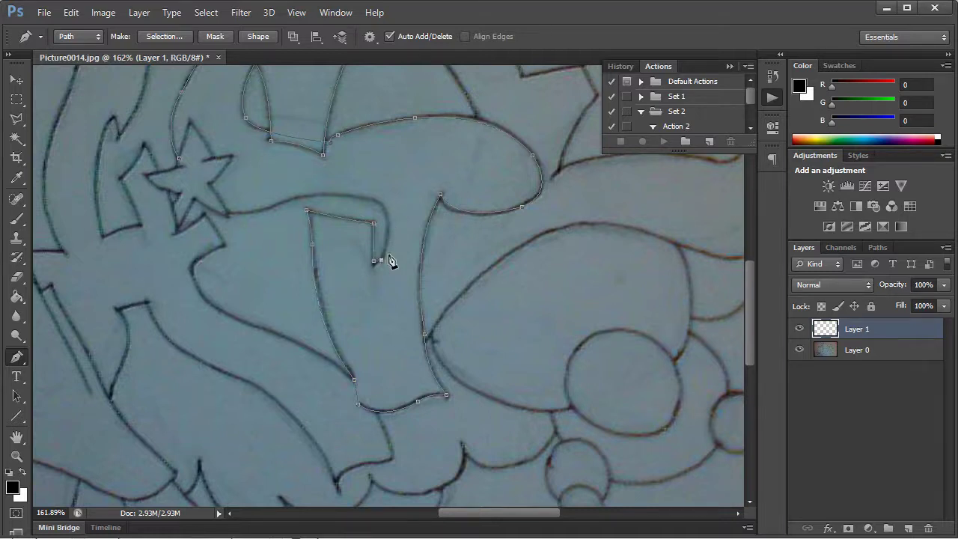
Trace the outer curve of the hook back toward the star and close the path at its starting point.
drag(360, 196, 359, 190)
alt+click(380, 204)
drag(284, 203, 284, 237)
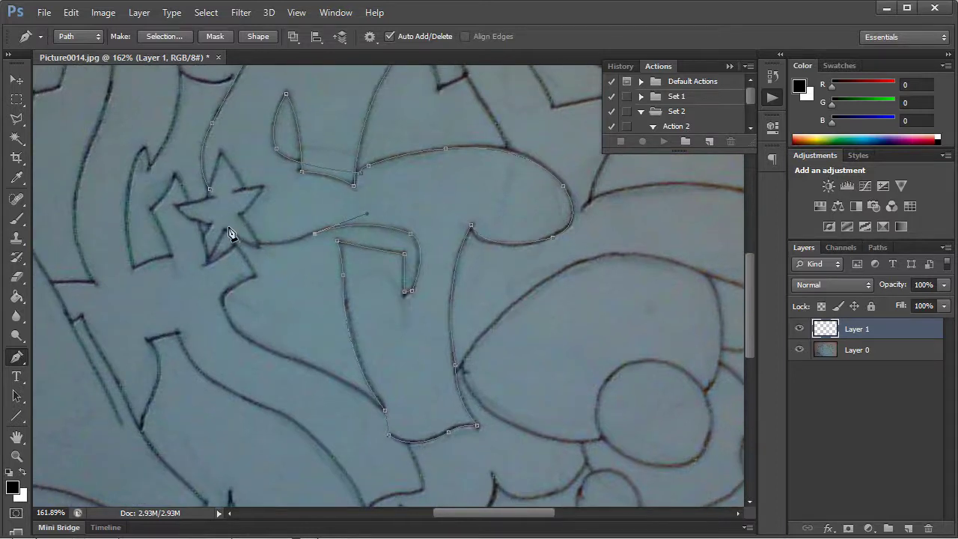
click(208, 189)
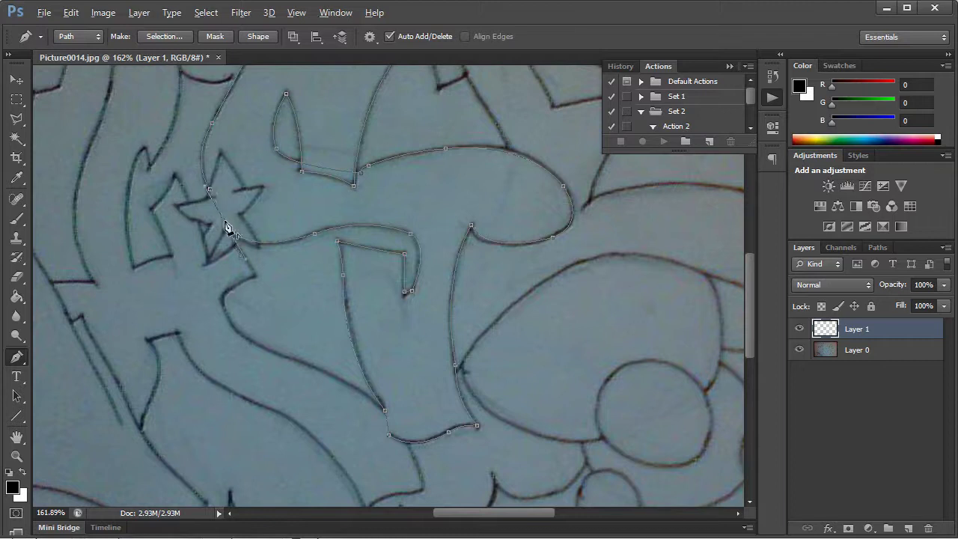
click(210, 190)
Set the Brush to 3 px with 100% hardness for outlining the letter.
drag(456, 256, 378, 347)
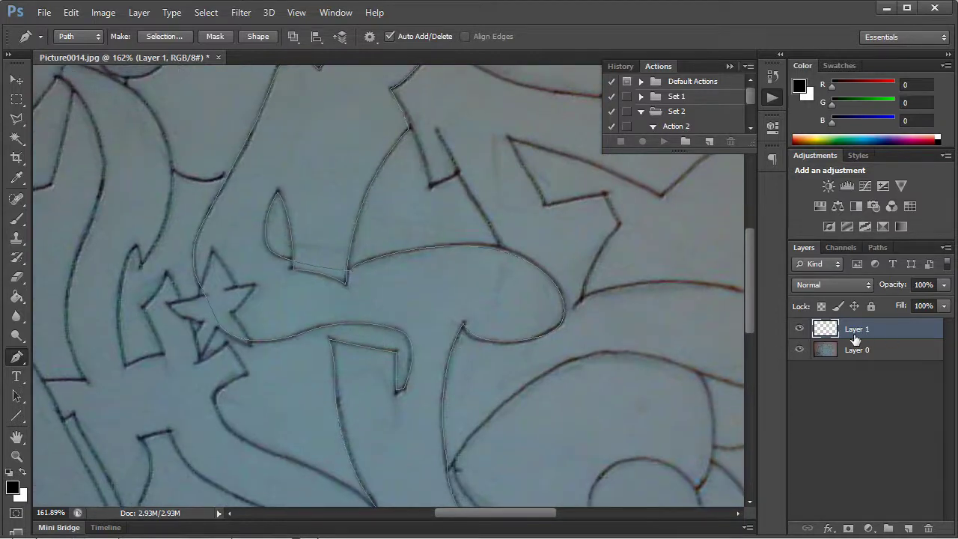
right_click(336, 316)
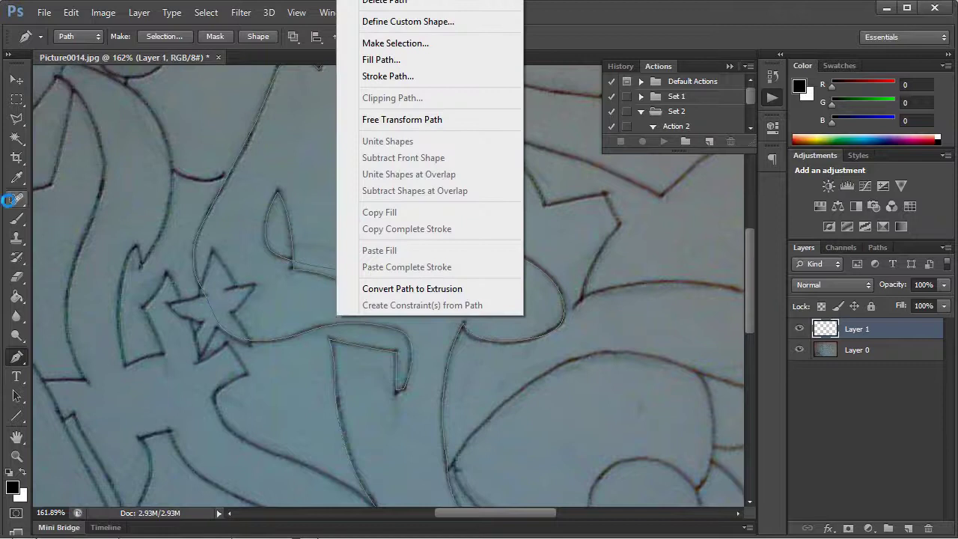
click(16, 225)
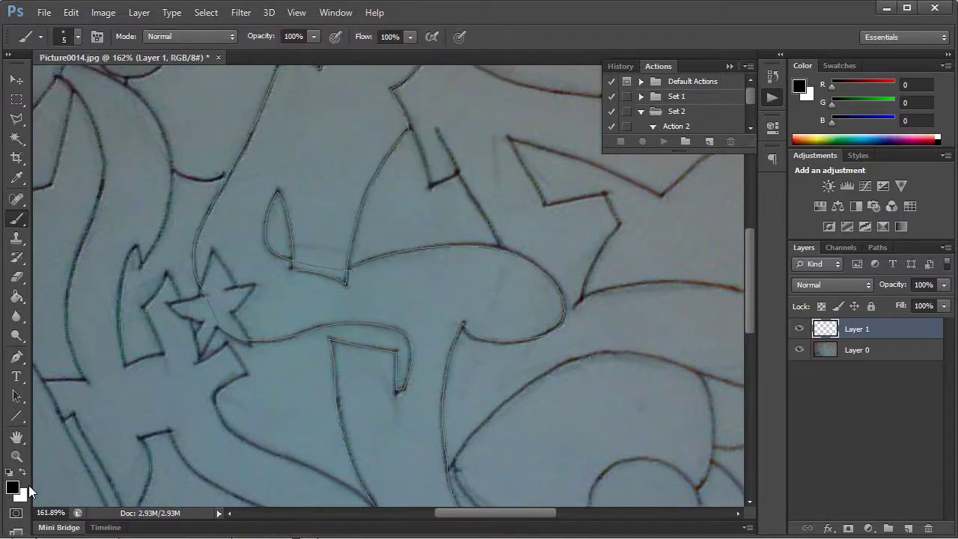
right_click(236, 303)
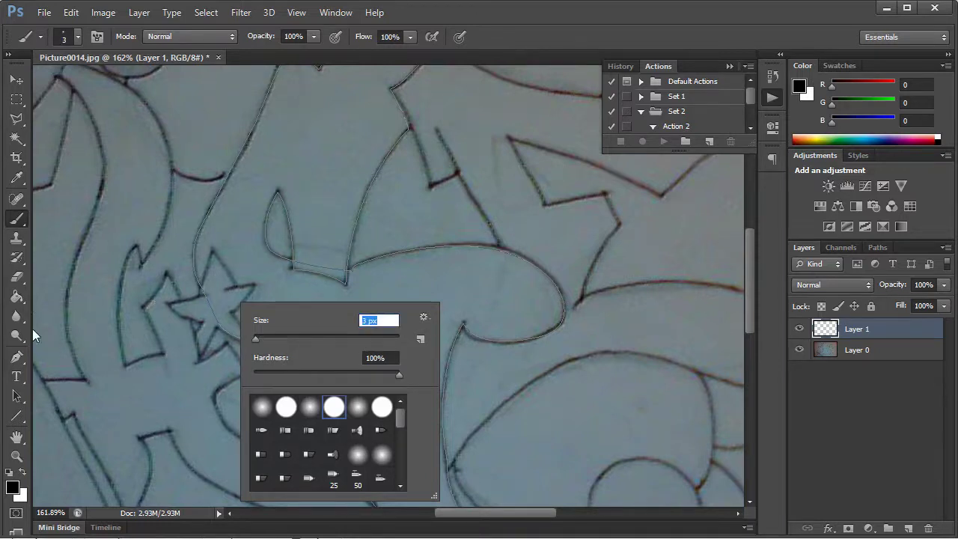
Stroke the letter path with the Brush without simulated pressure, and delete the path.
click(17, 357)
right_click(247, 299)
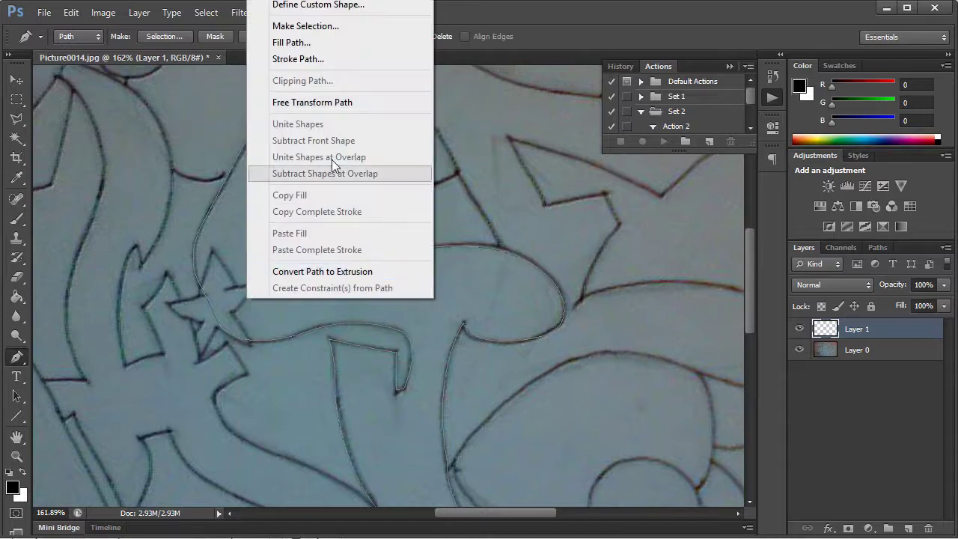
click(309, 60)
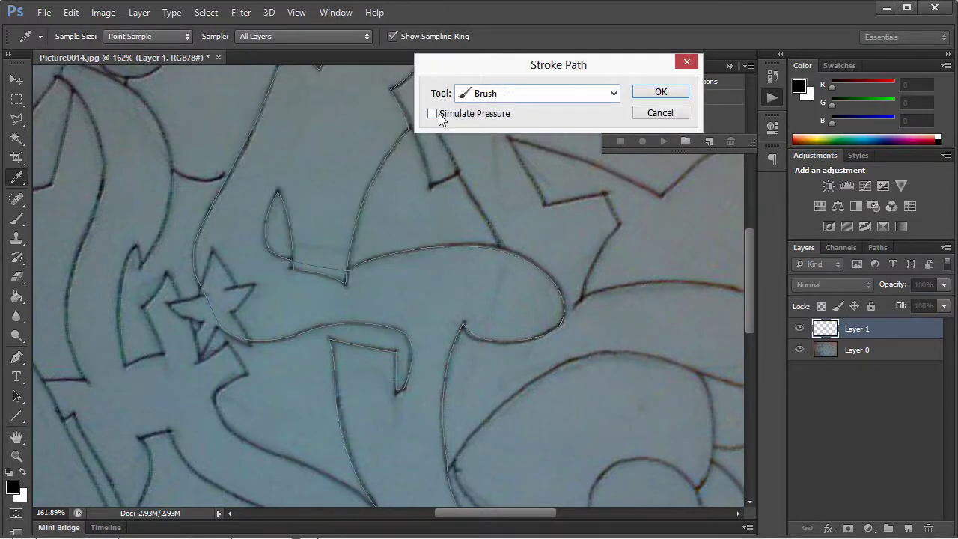
click(659, 93)
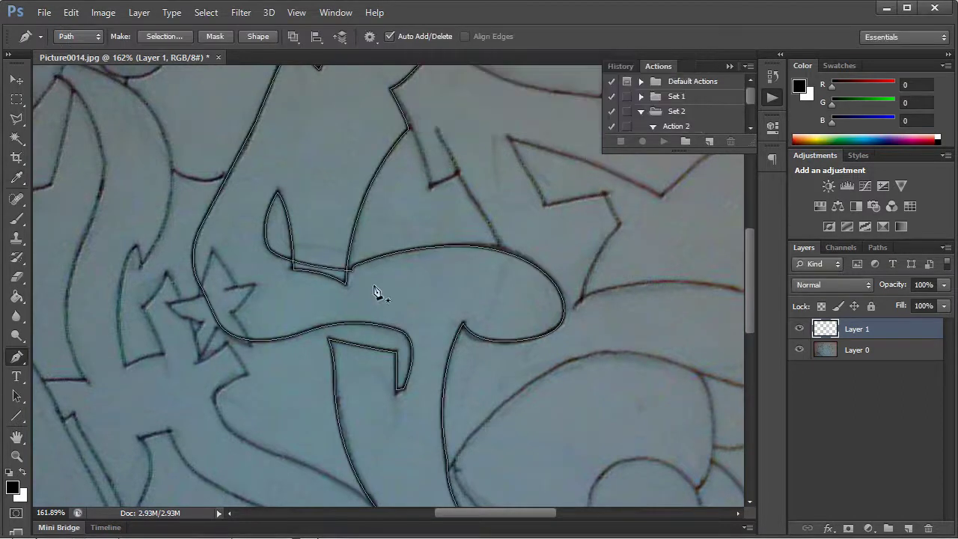
right_click(475, 284)
click(547, 313)
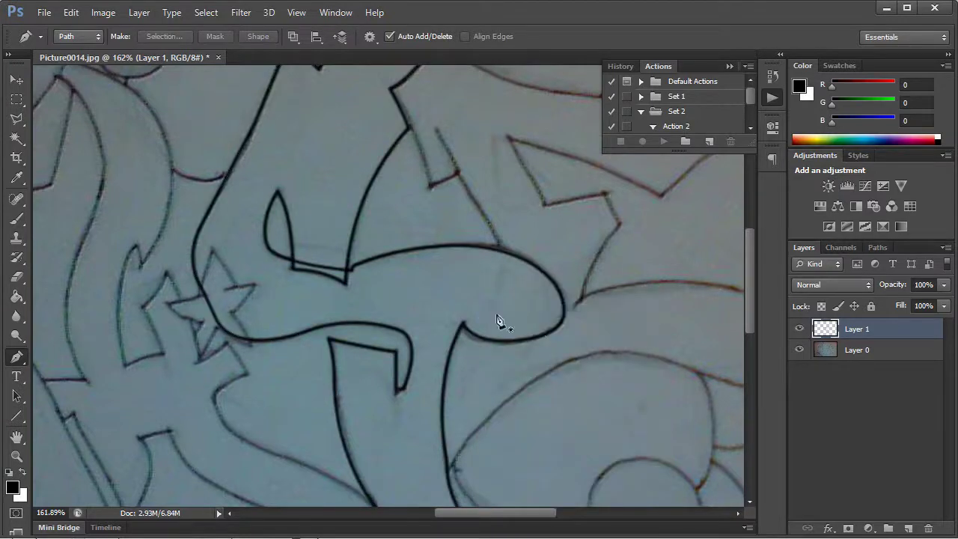
Hide Layer 0 to examine the stroked letter outline on its own, and show the layer again.
click(799, 350)
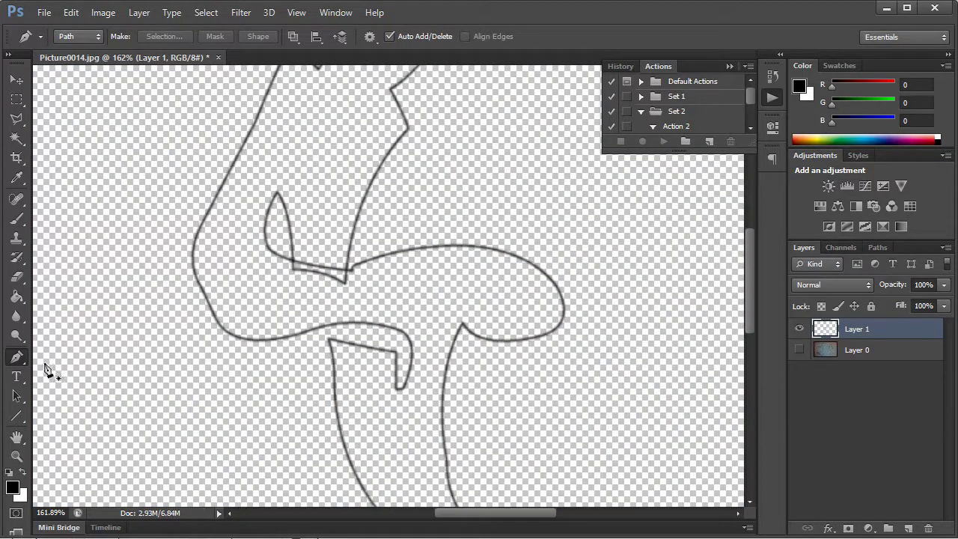
click(16, 455)
right_click(234, 392)
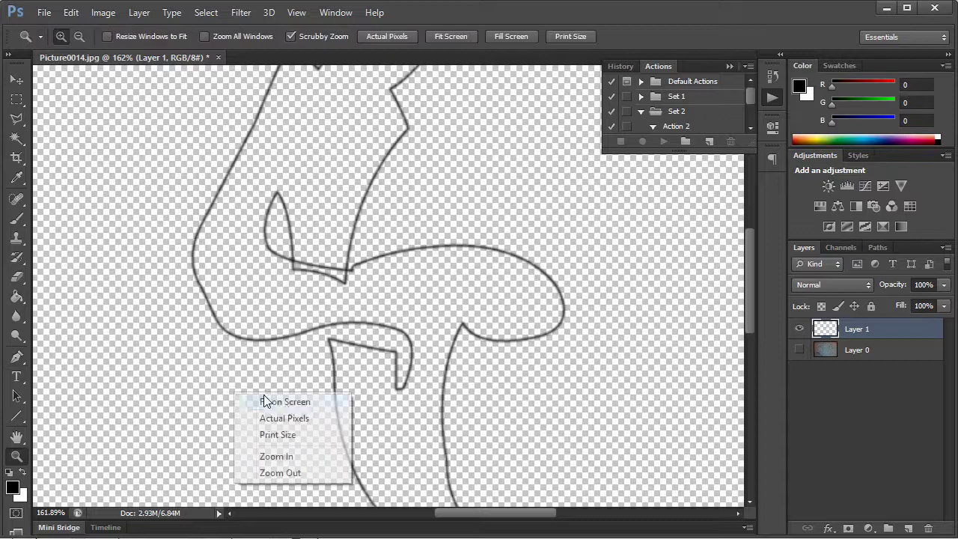
click(293, 417)
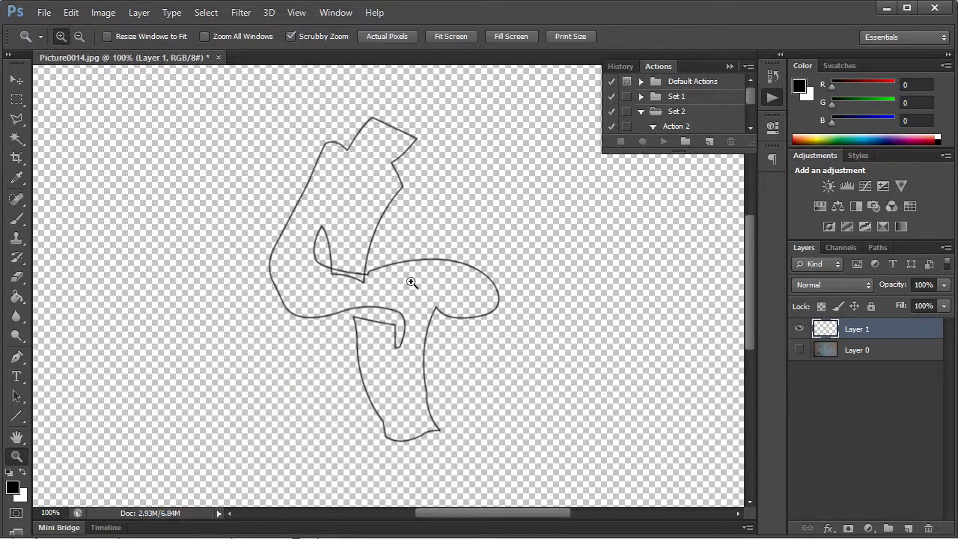
drag(373, 284, 429, 312)
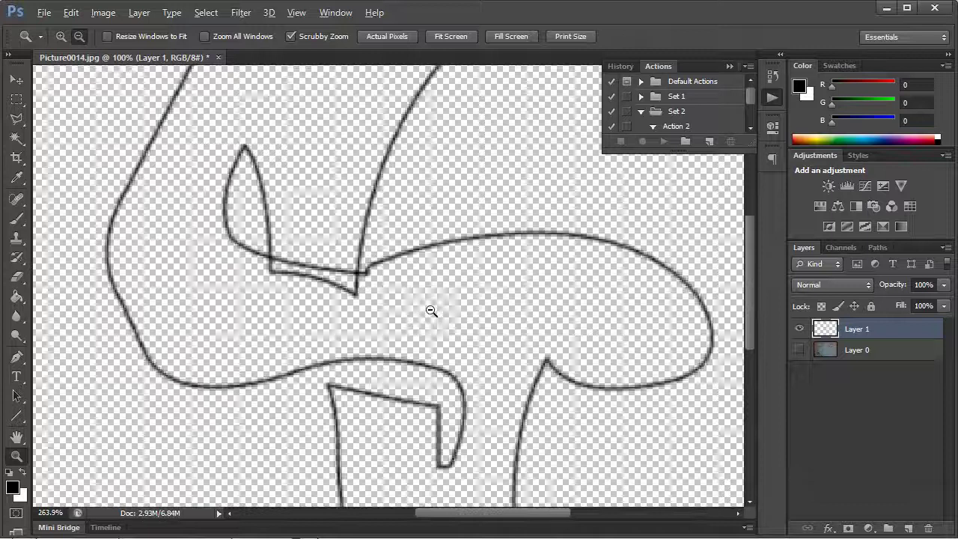
click(799, 349)
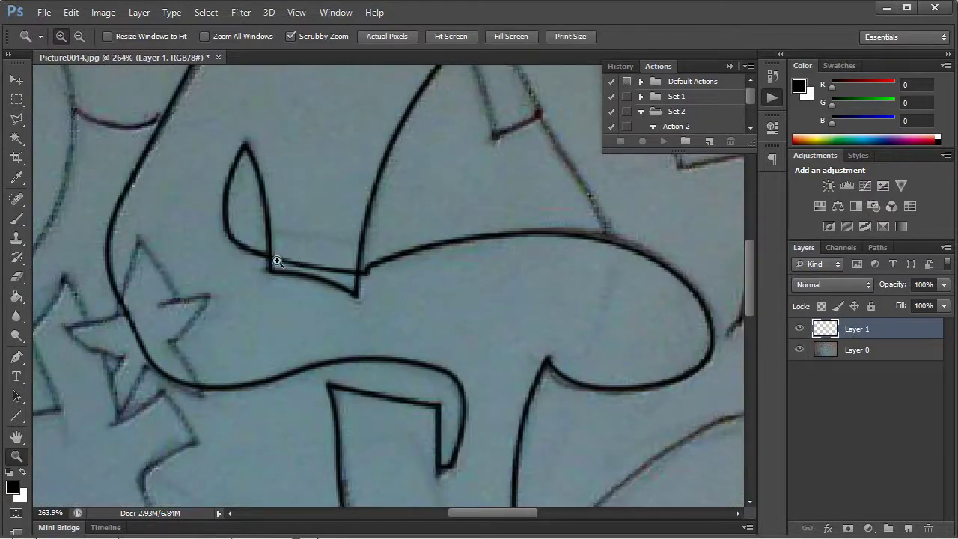
Erase the stray upper connecting line between the inner loop and the stem using a 3 px Eraser.
mouse_move(342, 273)
mouse_down()
mouse_move(399, 314)
mouse_move(435, 319)
mouse_up()
drag(376, 309, 444, 328)
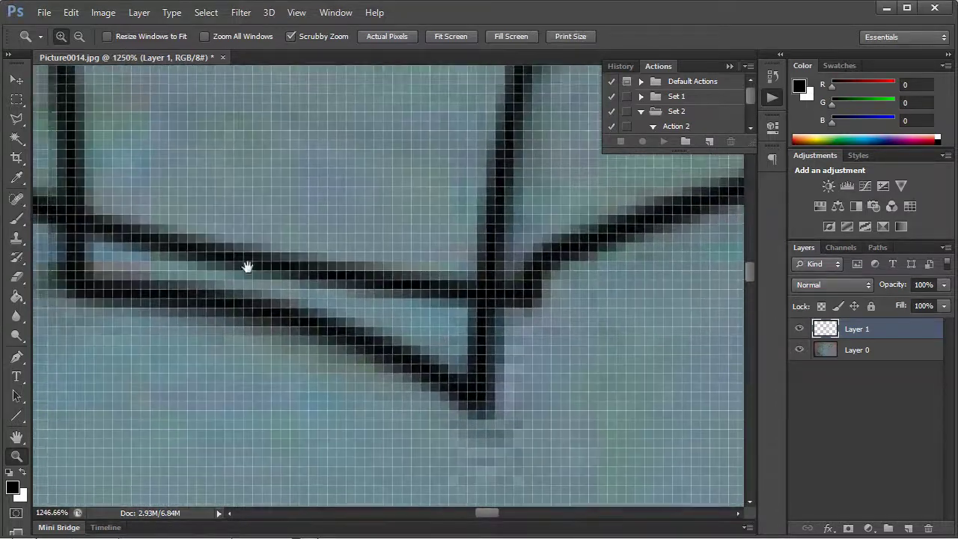
click(16, 277)
right_click(132, 217)
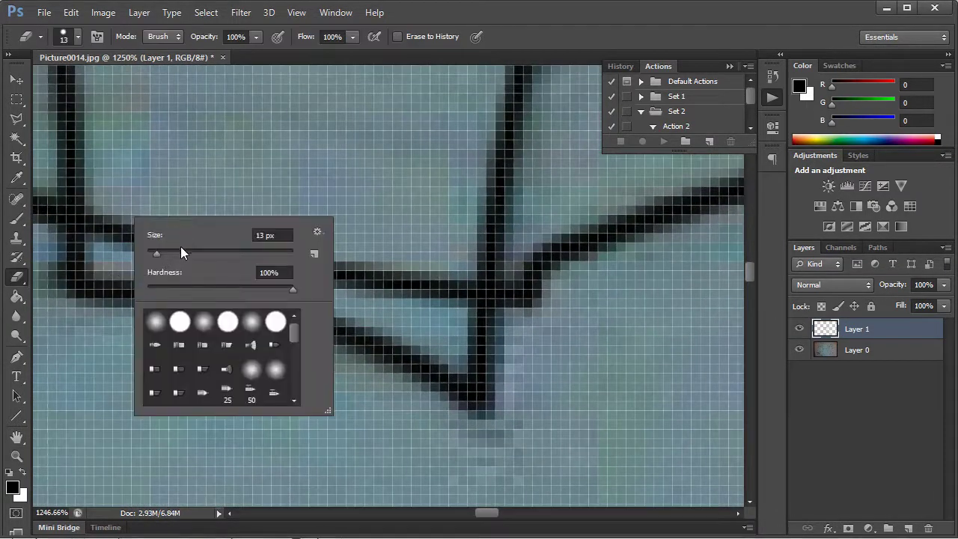
drag(154, 256, 150, 255)
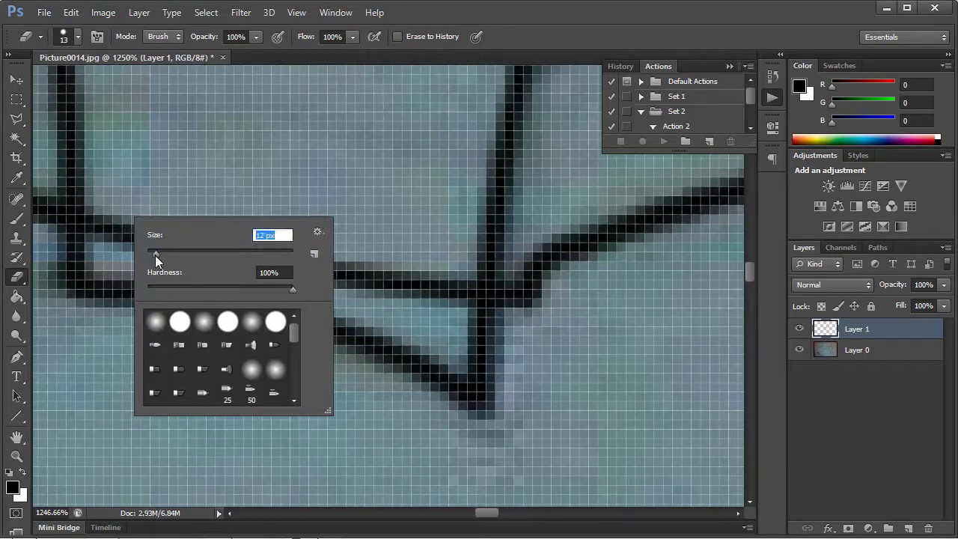
click(109, 222)
mouse_move(109, 229)
mouse_down()
mouse_move(103, 209)
mouse_move(101, 236)
mouse_move(98, 207)
mouse_move(99, 227)
mouse_move(133, 231)
mouse_move(150, 247)
mouse_move(208, 248)
mouse_move(188, 254)
mouse_move(385, 284)
mouse_move(429, 280)
mouse_move(449, 289)
mouse_move(456, 314)
mouse_move(428, 290)
mouse_up()
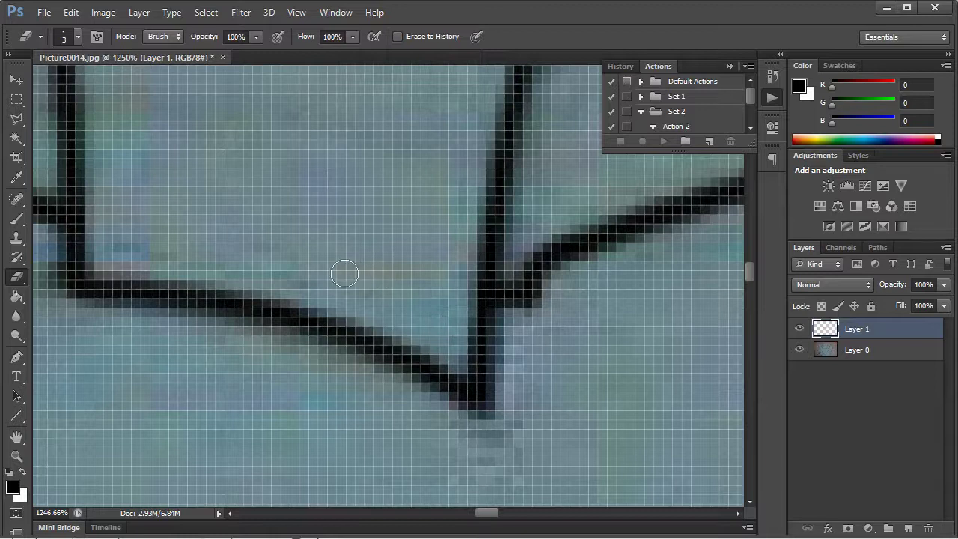
mouse_move(370, 237)
mouse_down()
mouse_move(410, 233)
mouse_move(400, 274)
mouse_move(362, 295)
mouse_up()
Try to erase the part of the letter outline that crosses the star sketch, using the 3 px Eraser.
click(19, 455)
mouse_move(367, 327)
mouse_down()
mouse_move(294, 300)
mouse_move(231, 293)
mouse_move(321, 266)
mouse_move(394, 349)
mouse_move(407, 398)
mouse_move(355, 346)
mouse_move(316, 277)
mouse_move(358, 294)
mouse_up()
drag(231, 249, 288, 331)
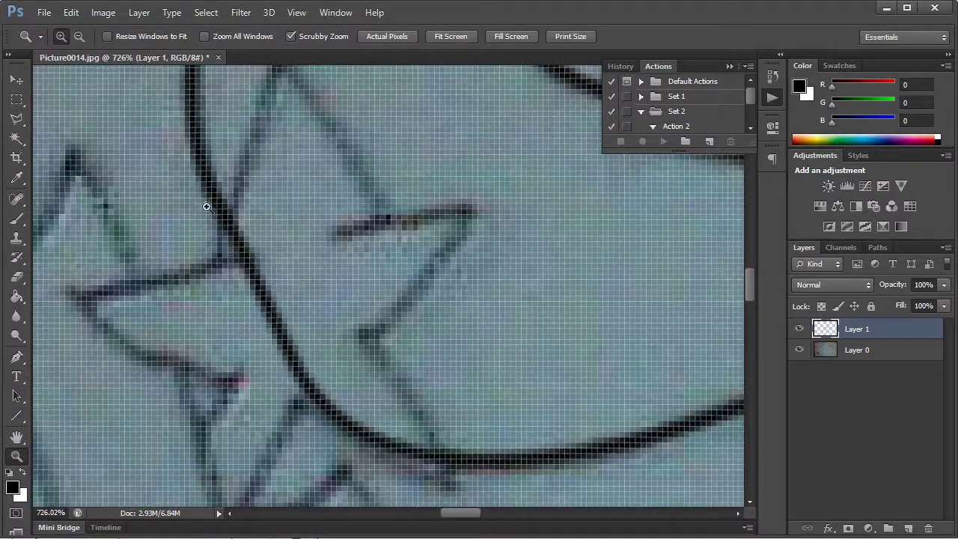
click(17, 276)
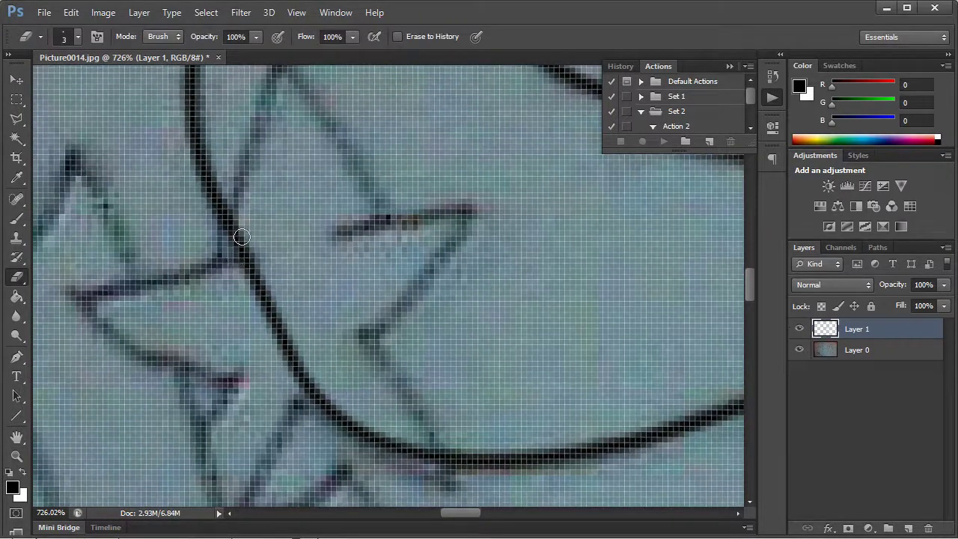
mouse_move(241, 222)
mouse_down()
mouse_move(246, 278)
mouse_move(241, 224)
mouse_up()
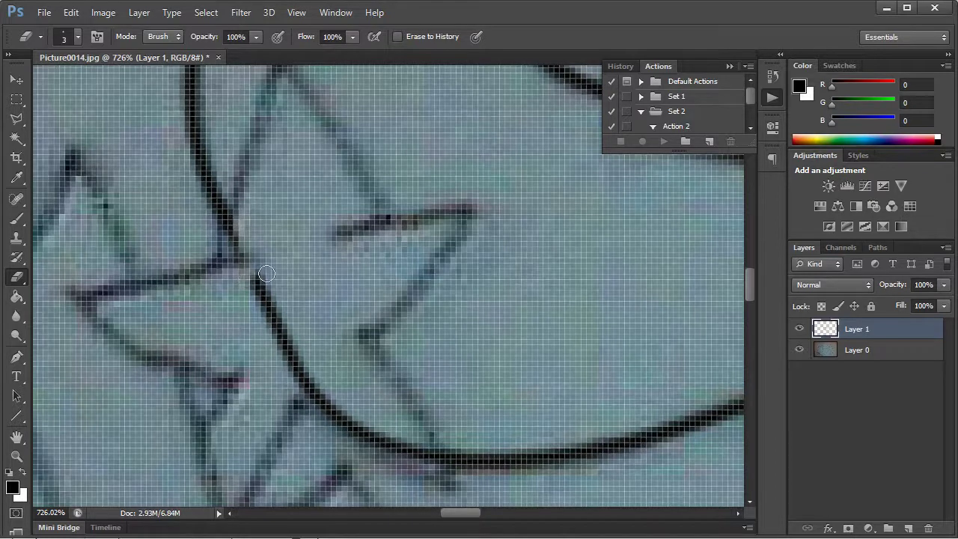
mouse_move(267, 274)
mouse_down()
mouse_move(272, 356)
mouse_move(296, 348)
mouse_move(269, 306)
mouse_move(295, 325)
mouse_move(310, 375)
mouse_up()
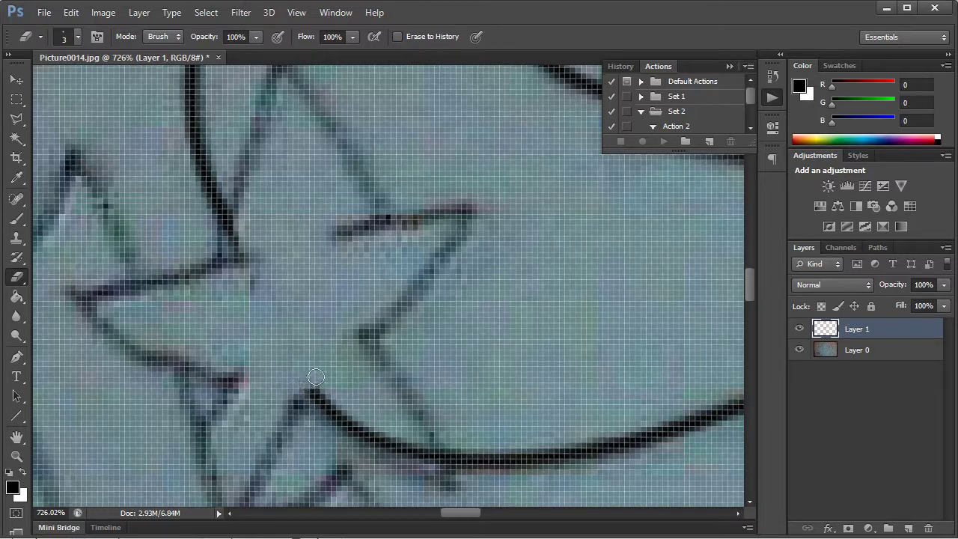
click(18, 456)
drag(265, 345, 164, 328)
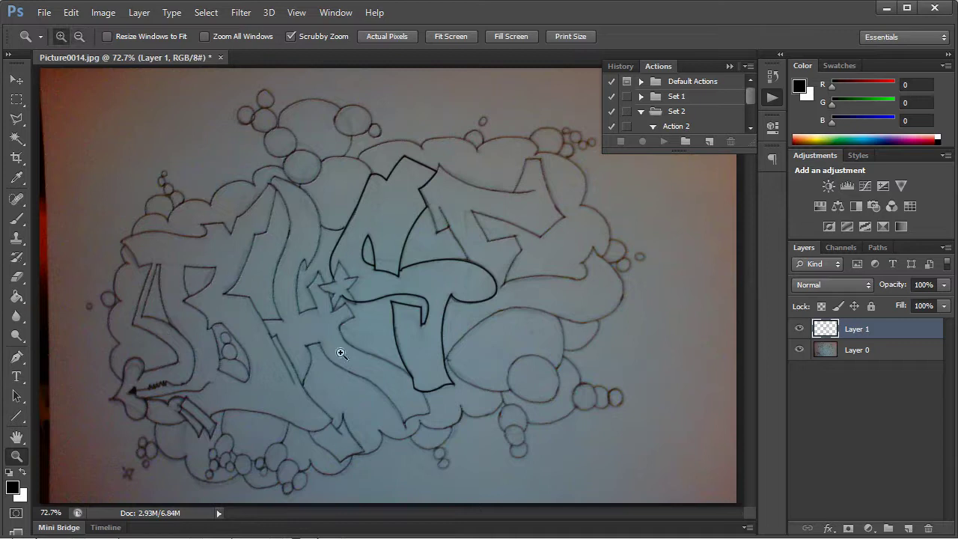
Check the Layer 1 outline with Layer 0 hidden and as a selection, and undo the erasing across the star.
click(800, 352)
click(800, 351)
drag(838, 329, 834, 341)
ctrl+click(829, 334)
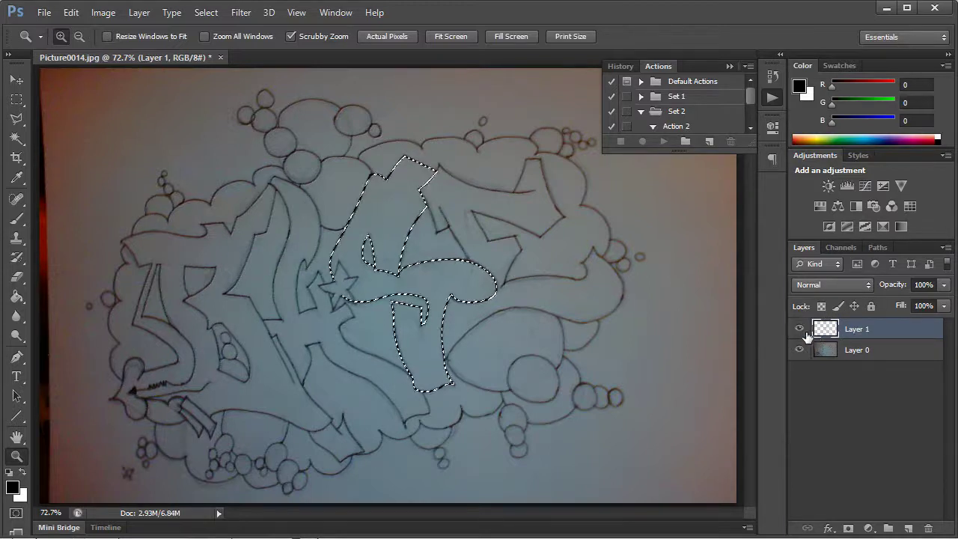
key(ctrl+d)
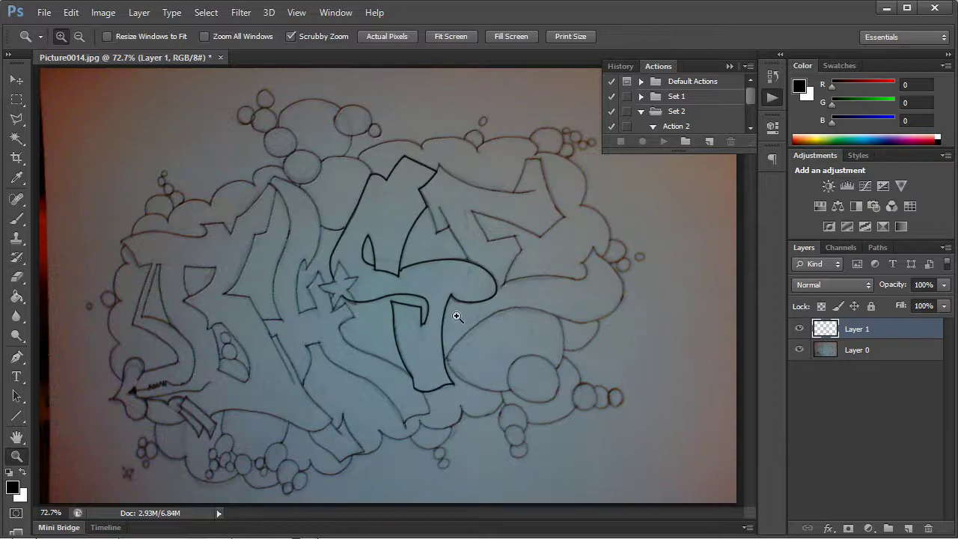
key(ctrl+z)
key(ctrl+z)
Select the letter's interior with the Magic Wand, and add a new layer named color below Layer 1.
click(17, 139)
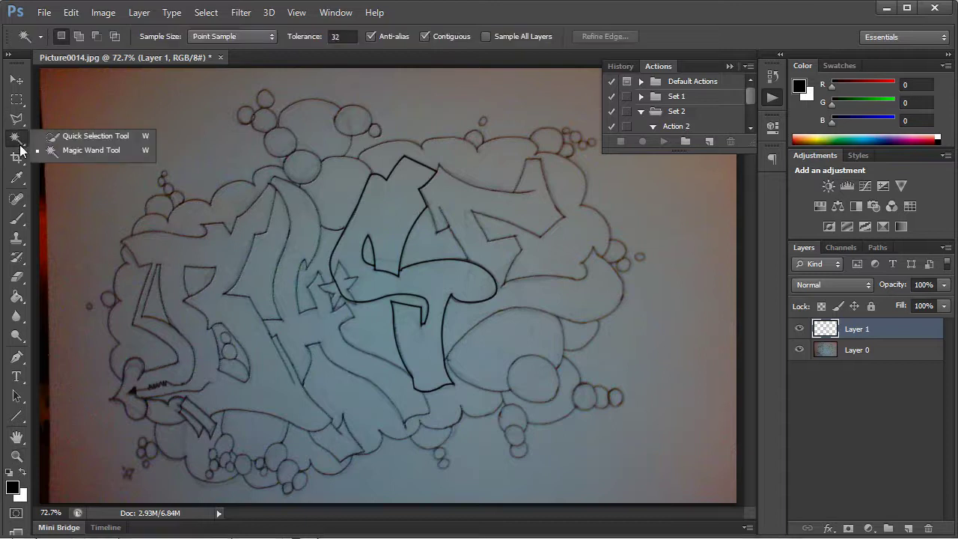
click(402, 239)
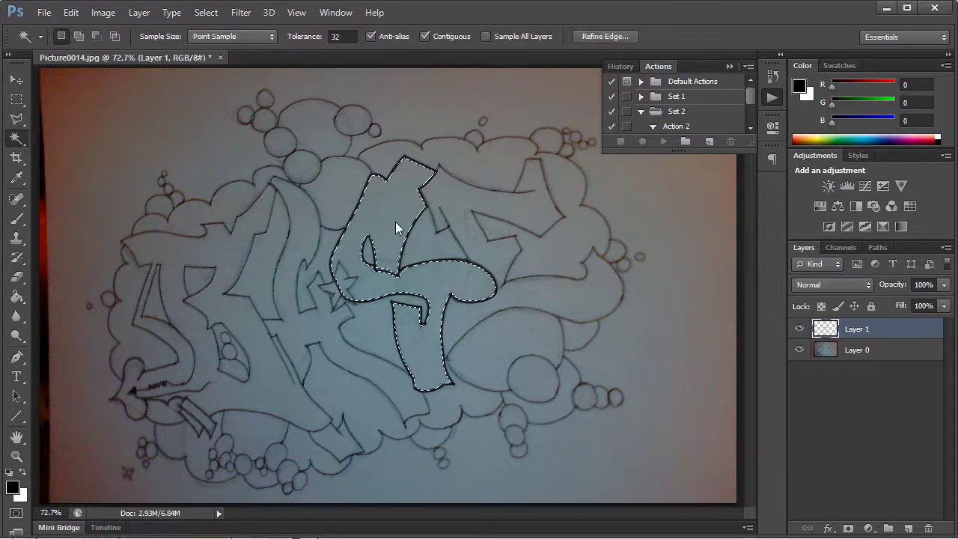
click(911, 527)
drag(880, 332, 874, 350)
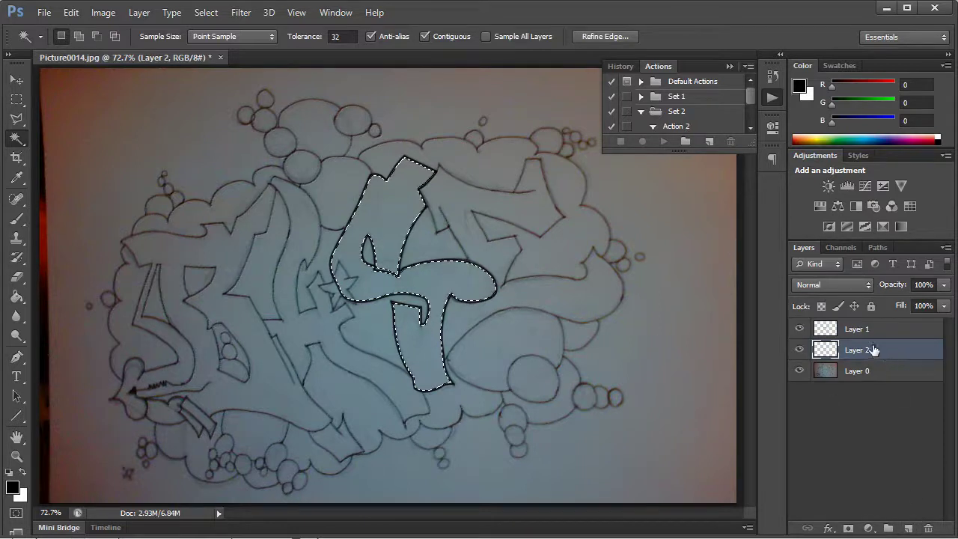
double_click(875, 350)
text(colo)
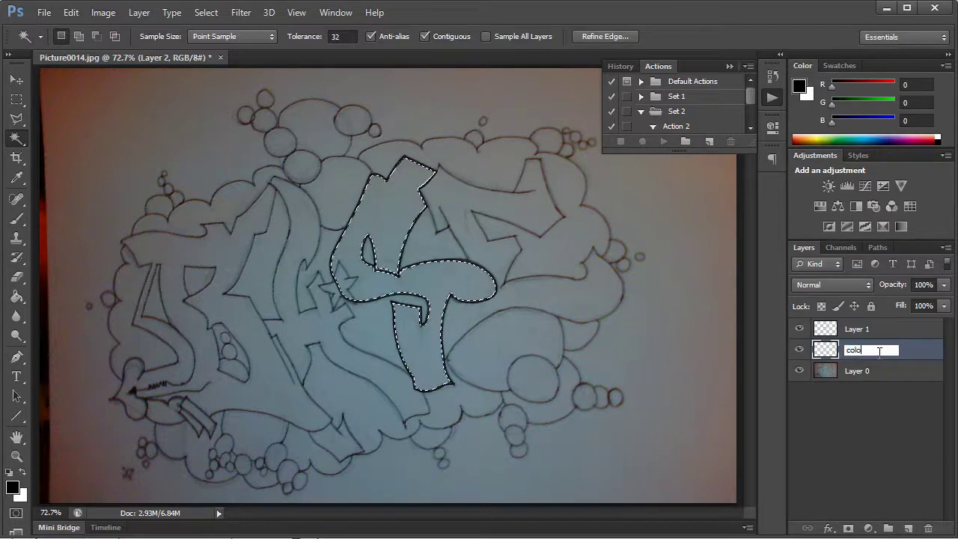
text(r)
key(Return)
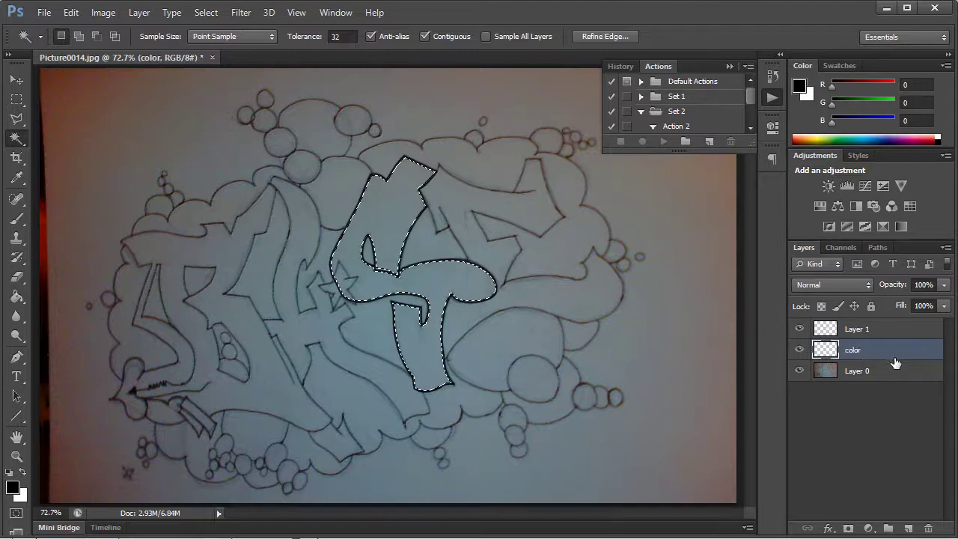
Set the foreground color to red (R 213, G 0, B 0) and fill the selected letter interior with the Paint Bucket.
key(i)
click(12, 488)
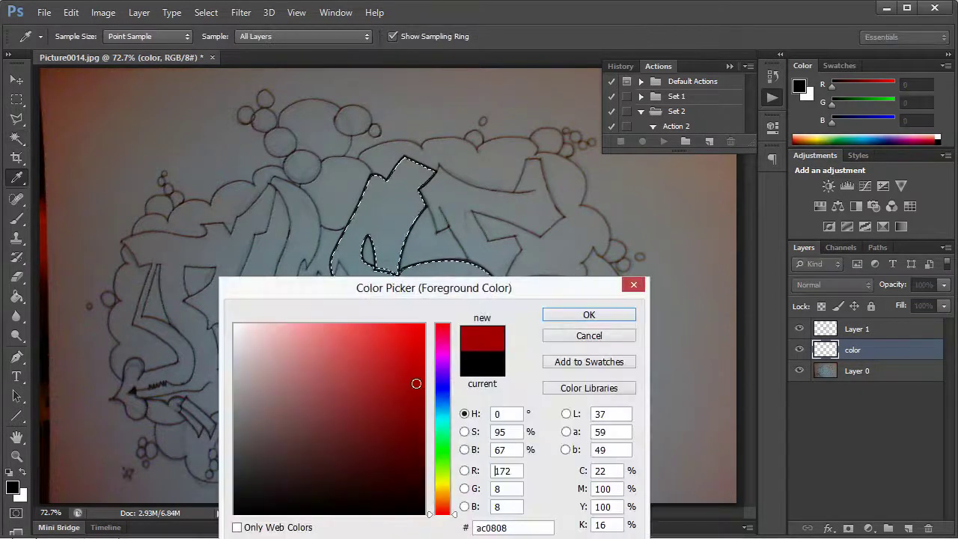
drag(416, 383, 487, 356)
click(589, 315)
click(18, 296)
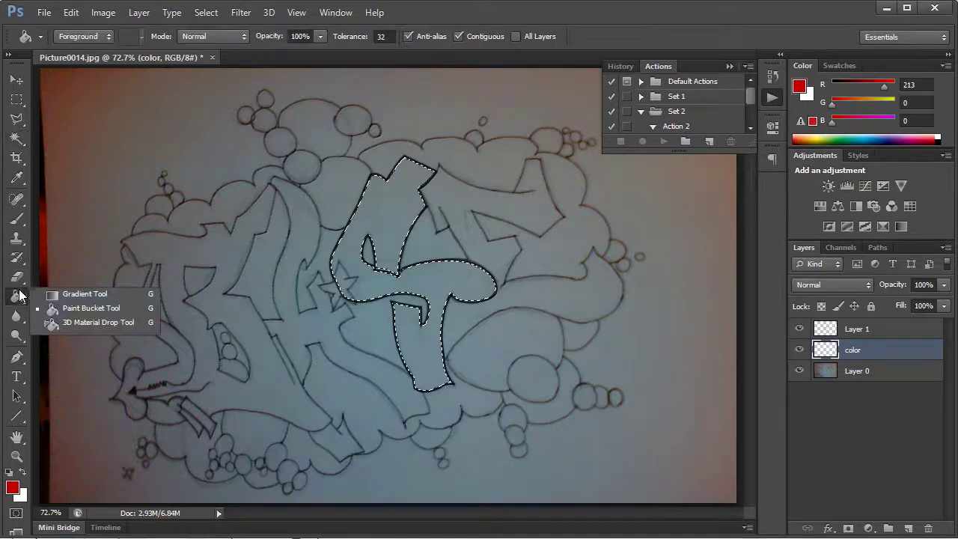
click(357, 285)
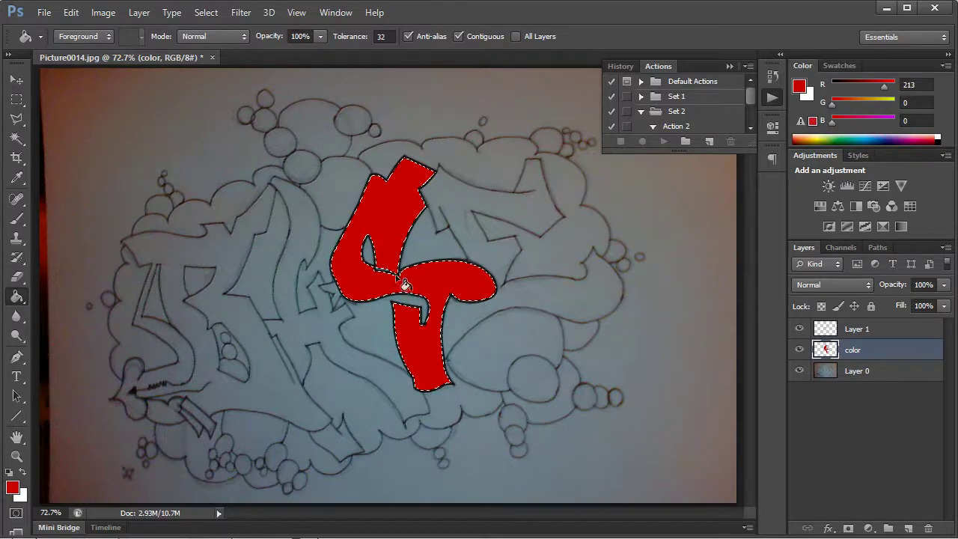
Deselect the letter and paint the unfilled gap above the line beside the inner loop red with the 3 px Brush.
click(16, 455)
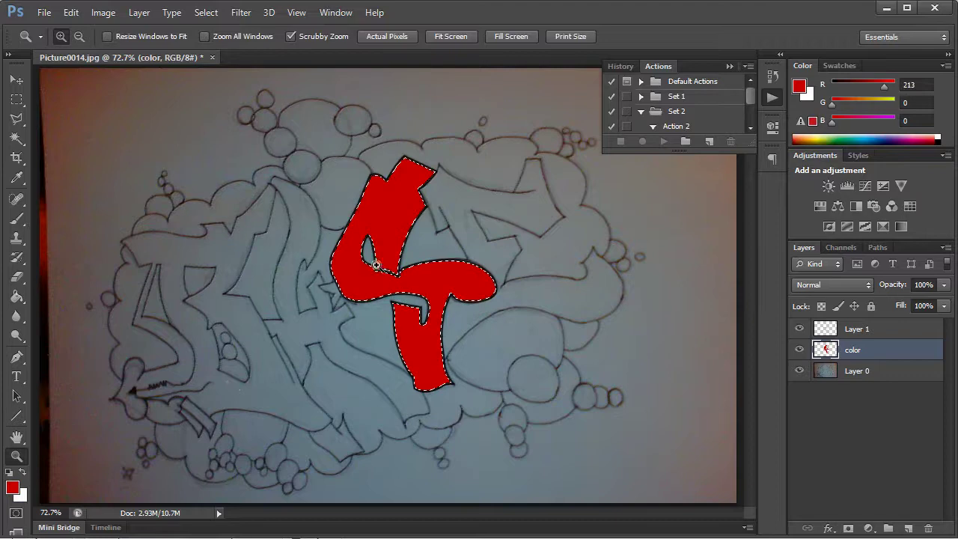
drag(376, 265, 401, 308)
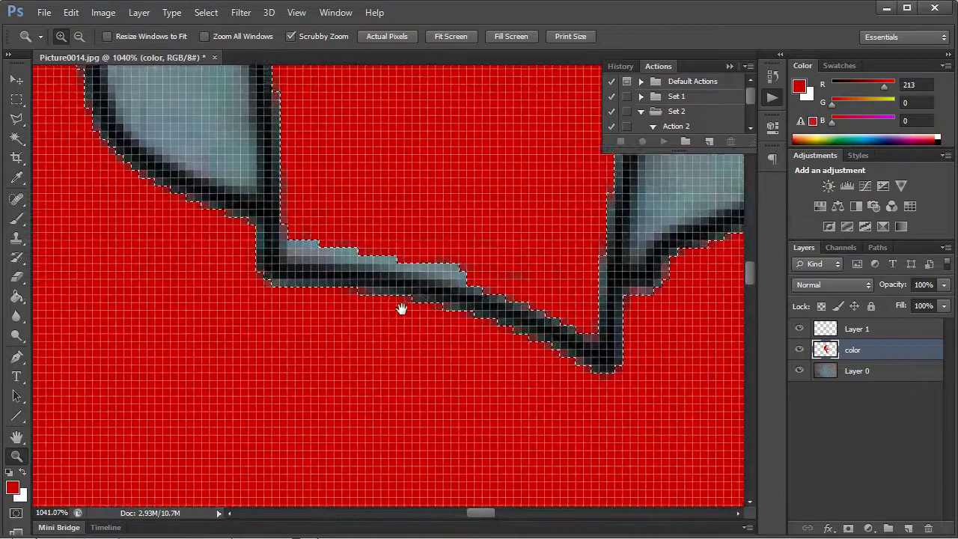
key(ctrl+d)
click(16, 218)
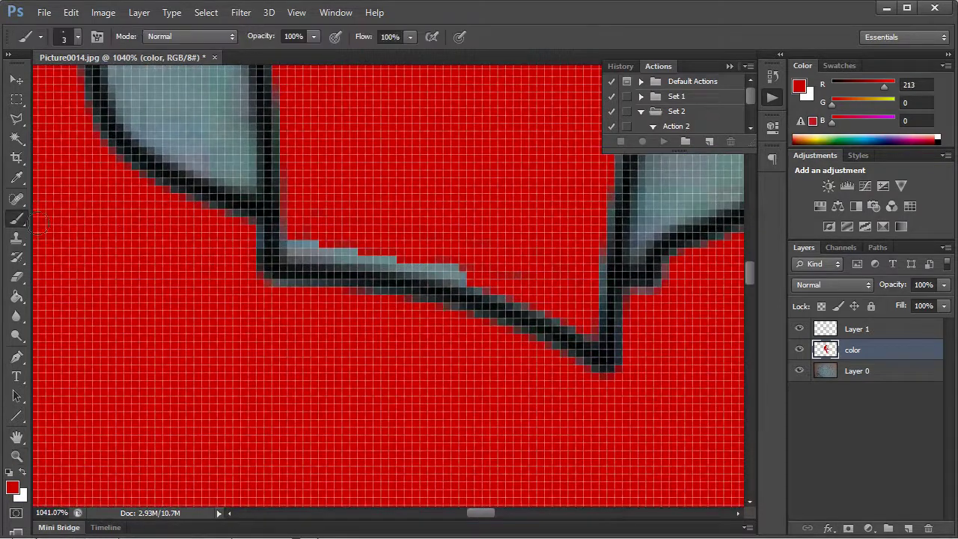
mouse_move(298, 244)
mouse_down()
mouse_move(403, 255)
mouse_move(366, 250)
mouse_move(457, 274)
mouse_move(419, 258)
mouse_move(476, 265)
mouse_up()
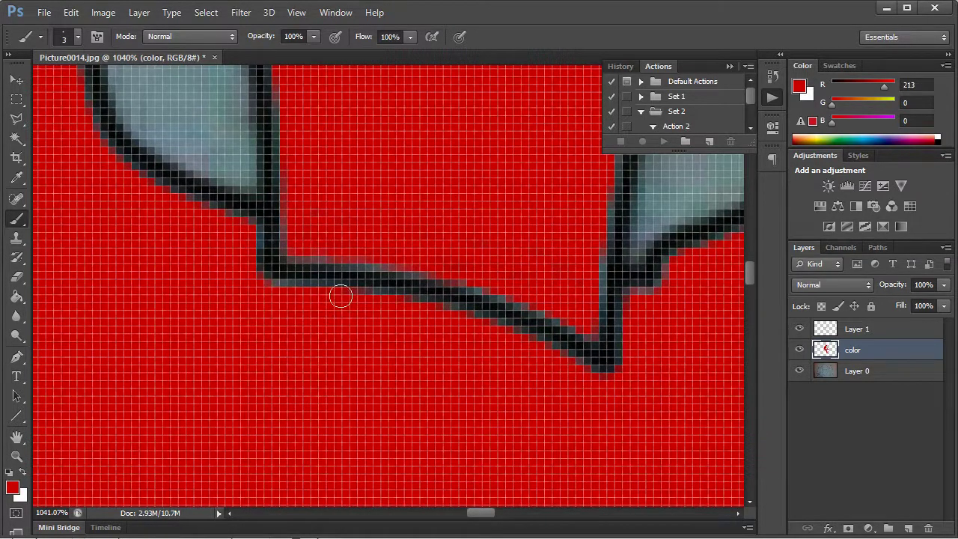
mouse_move(499, 323)
mouse_down()
mouse_move(263, 427)
mouse_move(387, 327)
mouse_move(378, 320)
mouse_up()
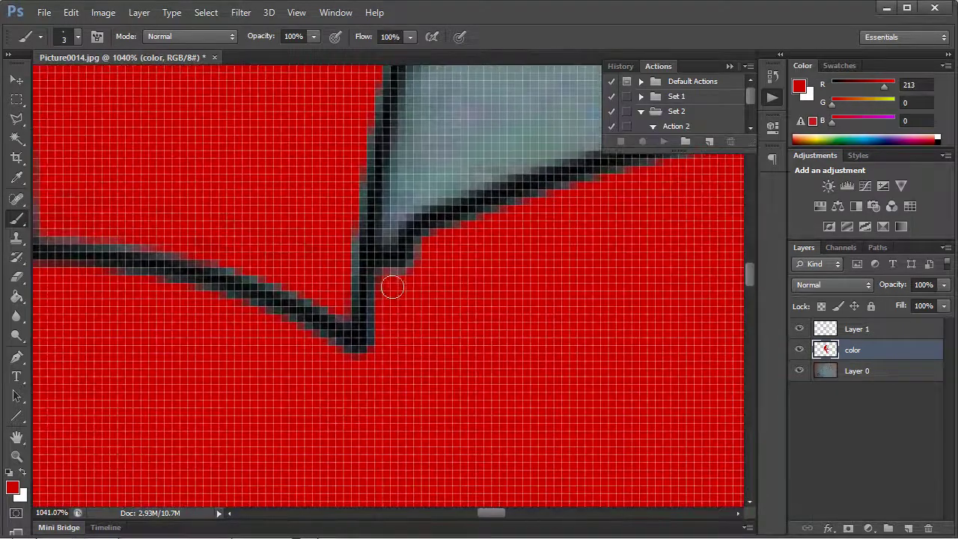
click(16, 456)
drag(327, 371, 188, 349)
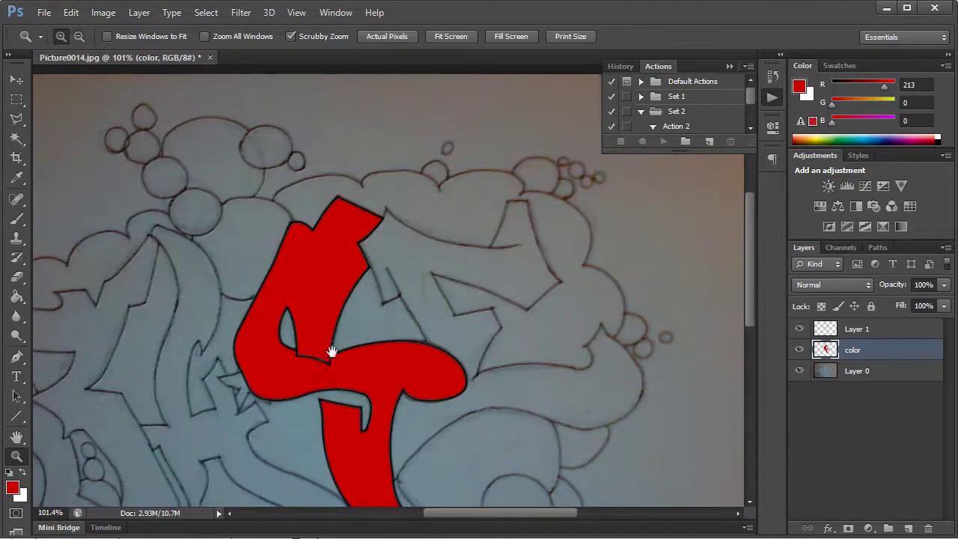
With the red fill's area loaded as a selection, add a new layer named highlight above the color layer.
drag(332, 352, 390, 289)
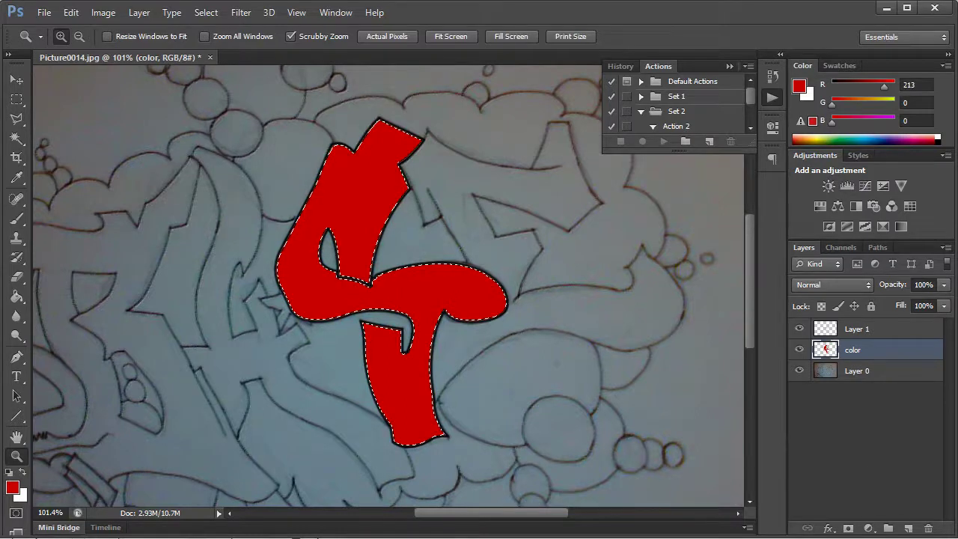
click(908, 527)
double_click(859, 350)
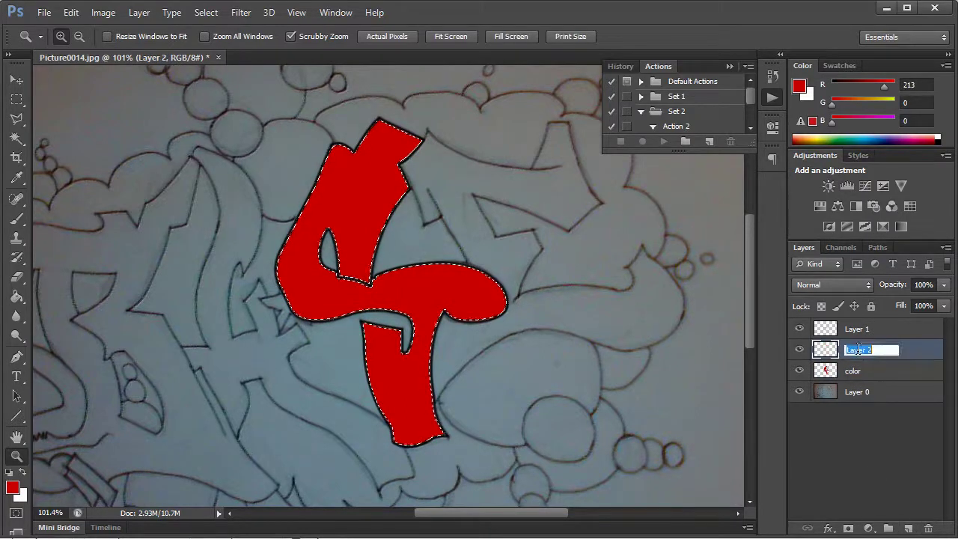
text(highlight)
key(Return)
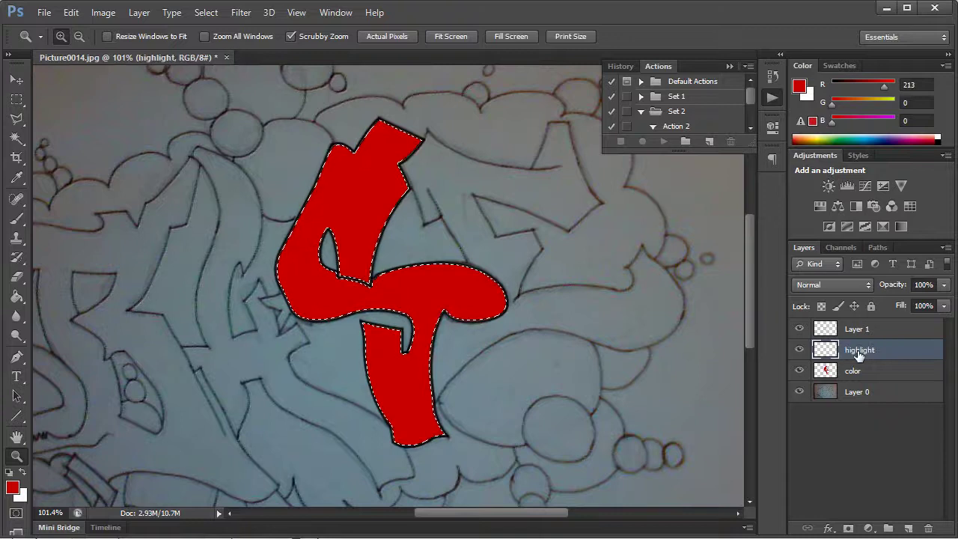
Rename Layer 1, which holds the letter outline, as draw-lines.
double_click(869, 329)
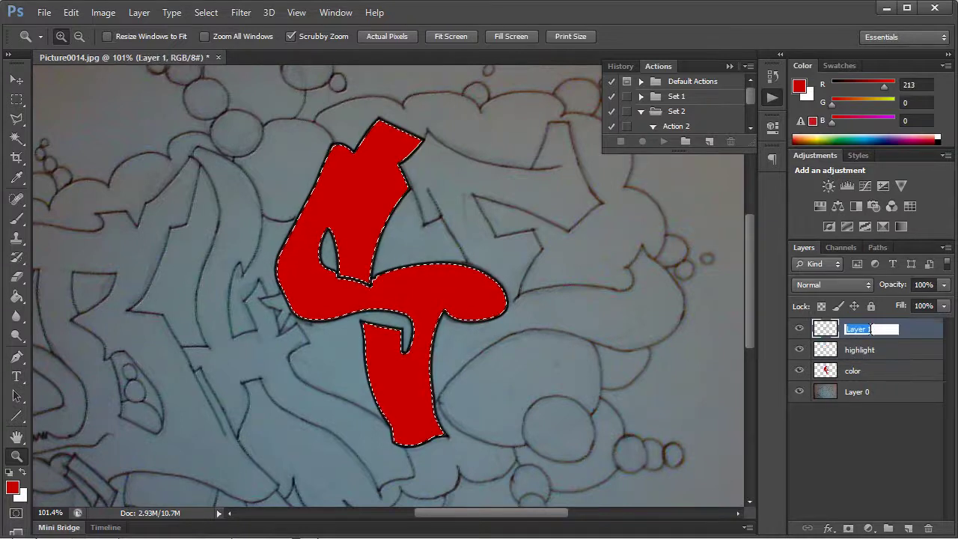
text(draw-lines)
key(Return)
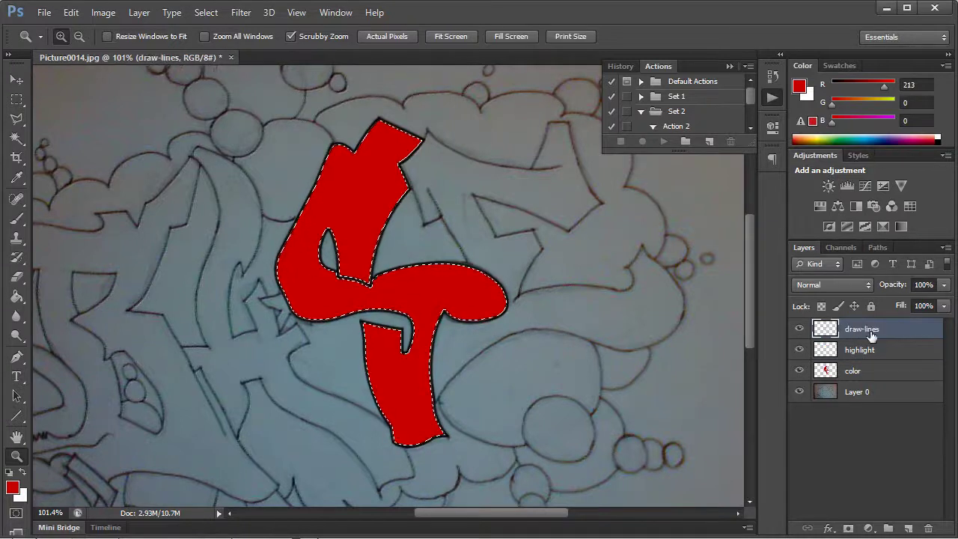
click(800, 329)
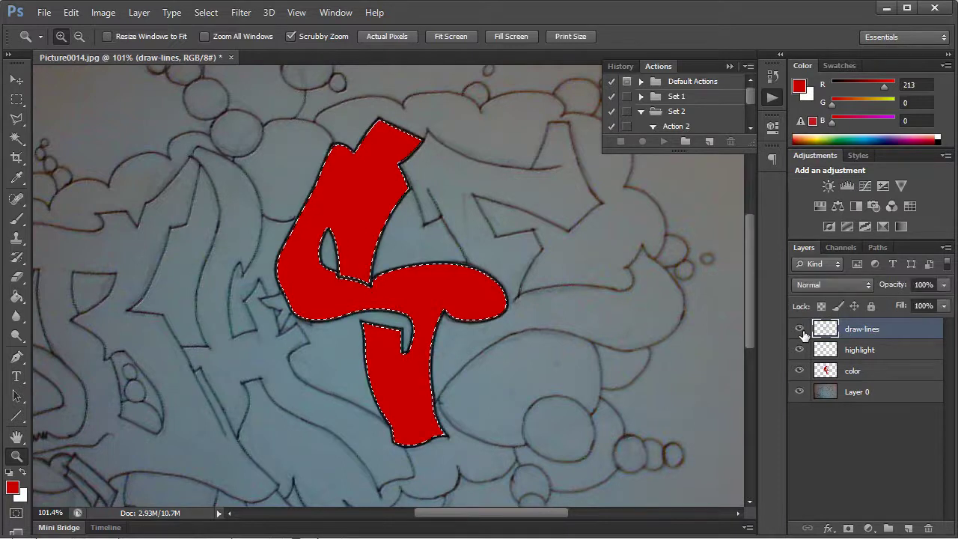
On the highlight layer, with nothing selected, paint a white stroke along the letter's upper-left edge using a 58 px Brush at 29% hardness.
click(901, 352)
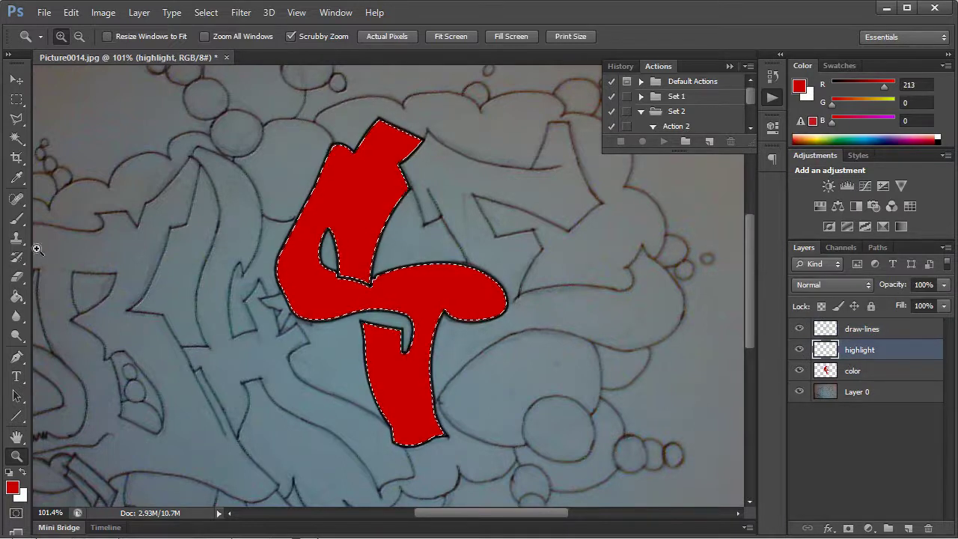
click(17, 218)
click(22, 473)
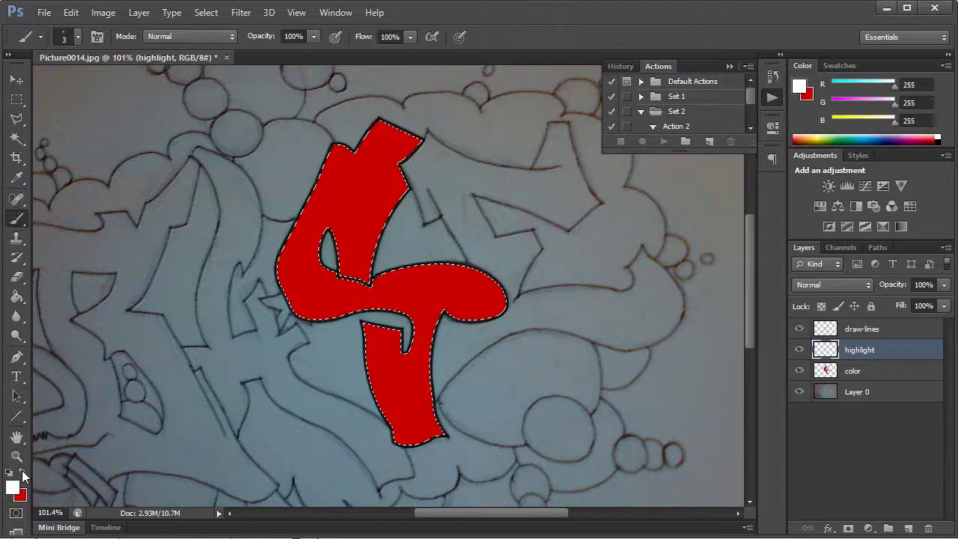
right_click(304, 305)
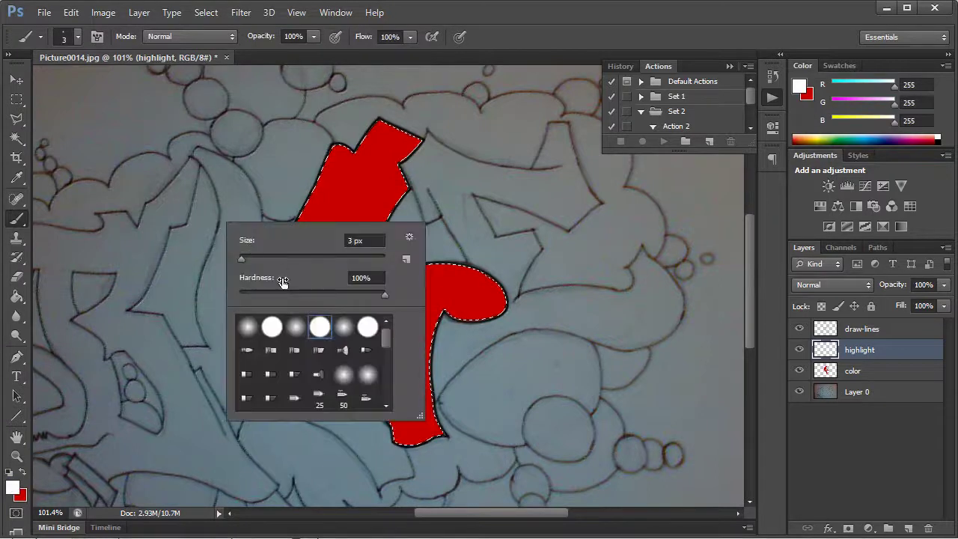
click(286, 293)
drag(240, 258, 281, 257)
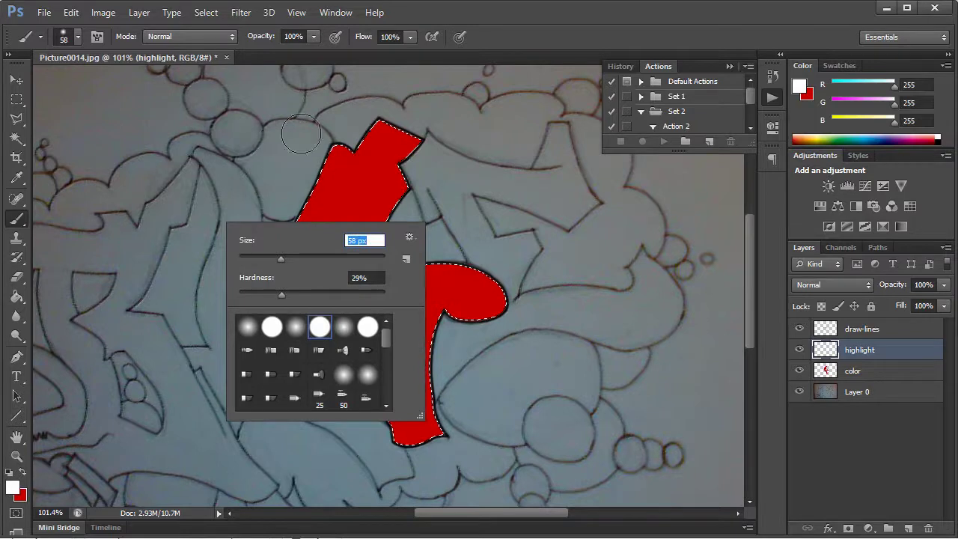
click(481, 14)
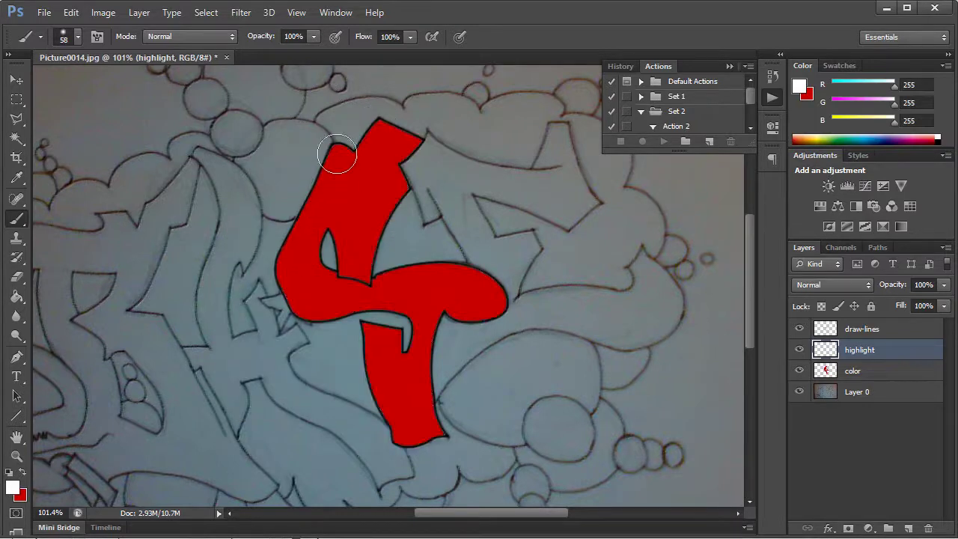
mouse_move(338, 136)
mouse_down()
mouse_move(276, 259)
mouse_move(335, 143)
mouse_up()
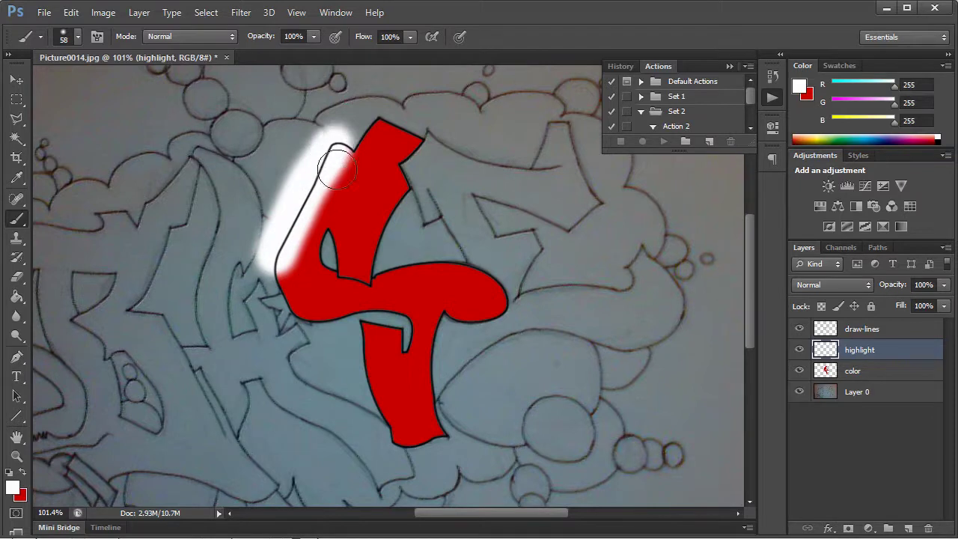
Reduce the Brush to 25 px and paint a white highlight along the letter's inner loop.
right_click(341, 238)
drag(392, 274, 376, 275)
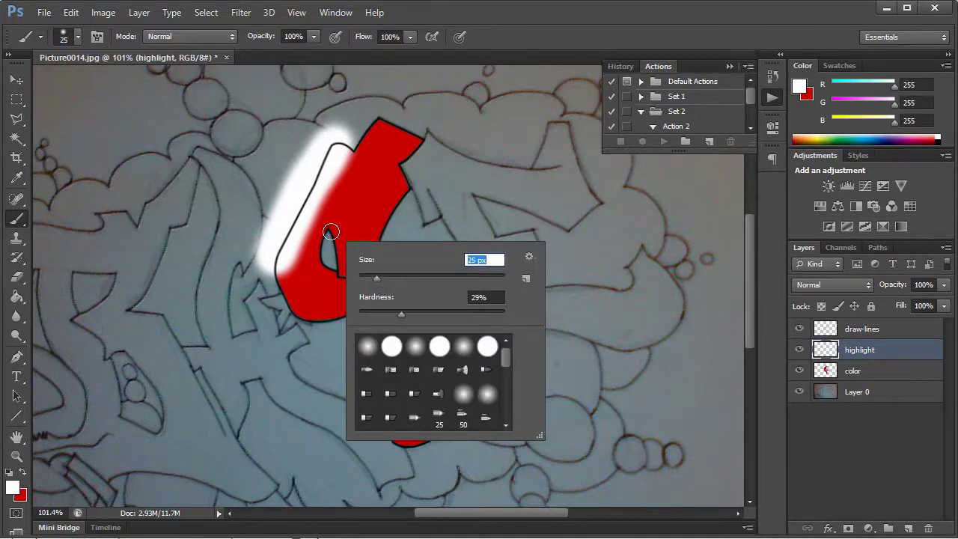
key(Return)
mouse_move(331, 232)
mouse_down()
mouse_move(336, 270)
mouse_move(336, 257)
mouse_up()
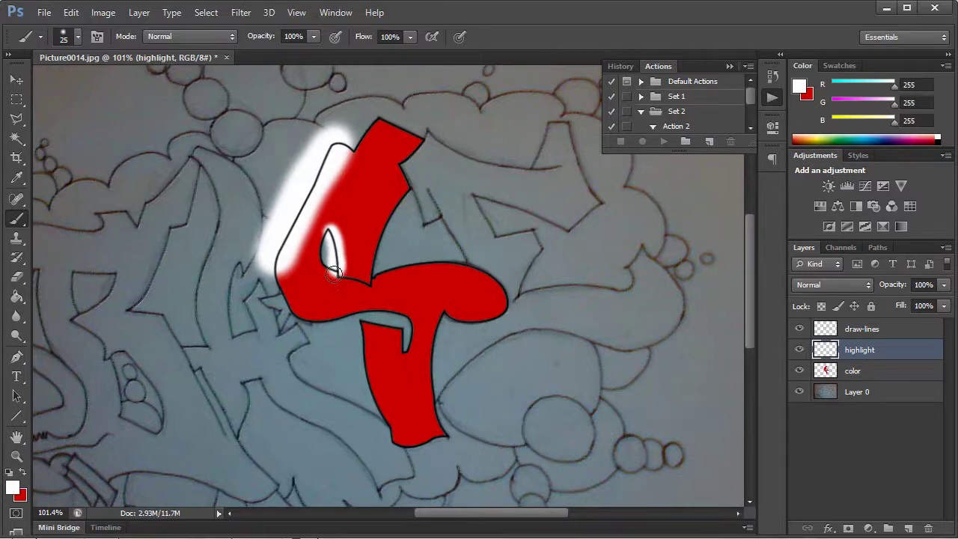
Undo and repaint the white highlight along the letter's inner loop, and paint another along the lower stem's left edge.
key(ctrl+z)
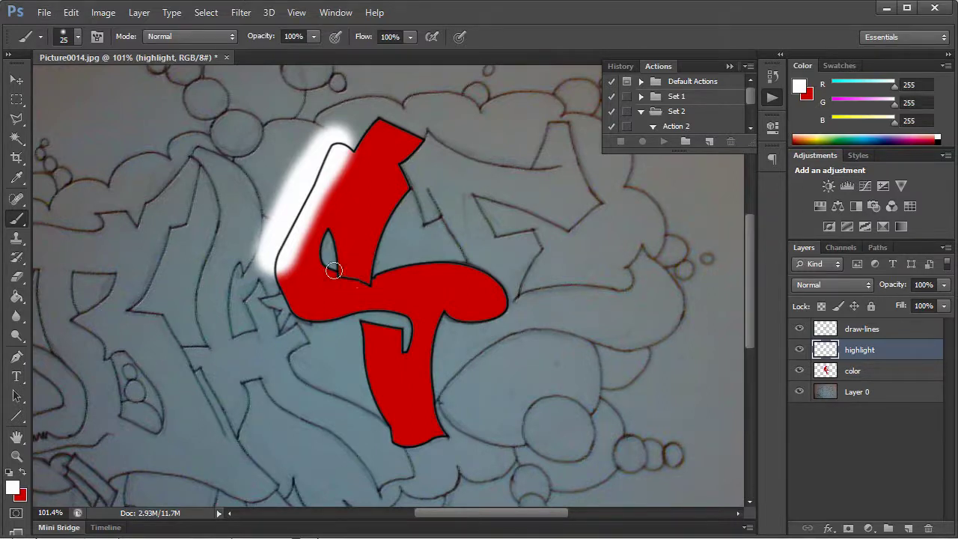
drag(339, 263, 334, 233)
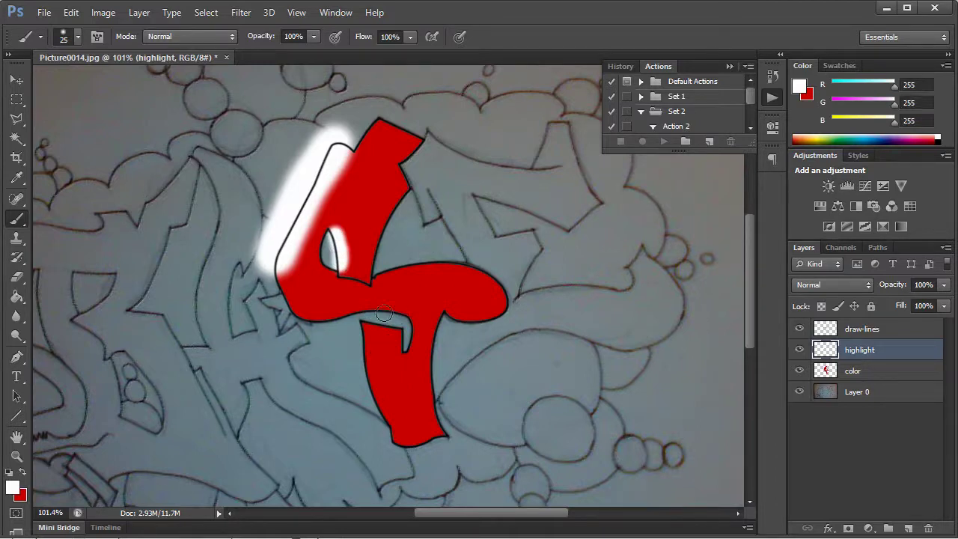
mouse_move(360, 327)
mouse_down()
mouse_move(362, 363)
mouse_move(366, 328)
mouse_move(369, 353)
mouse_move(377, 329)
mouse_move(366, 367)
mouse_move(382, 447)
mouse_move(379, 424)
mouse_up()
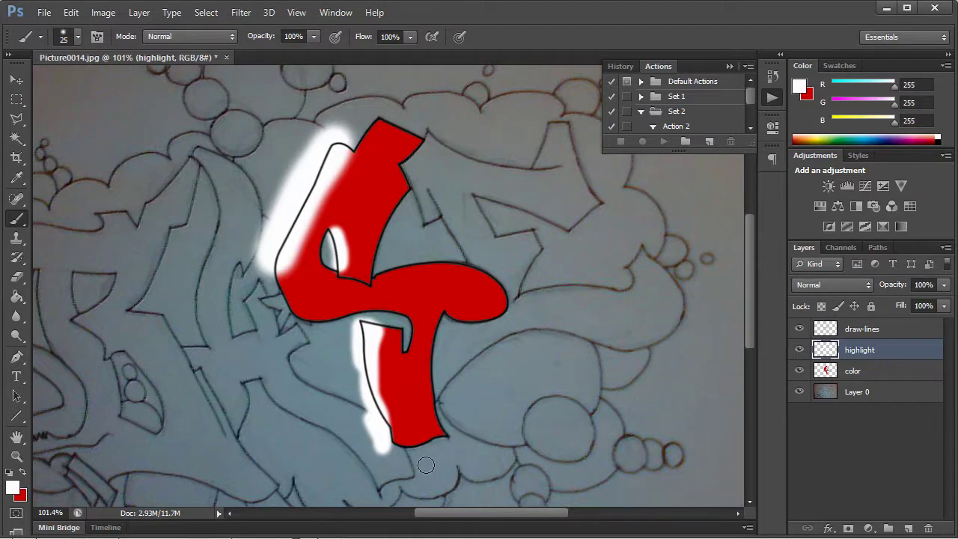
Enlarge the Brush to 78 px and paint a white highlight across the rounded right arm of the letter.
right_click(418, 278)
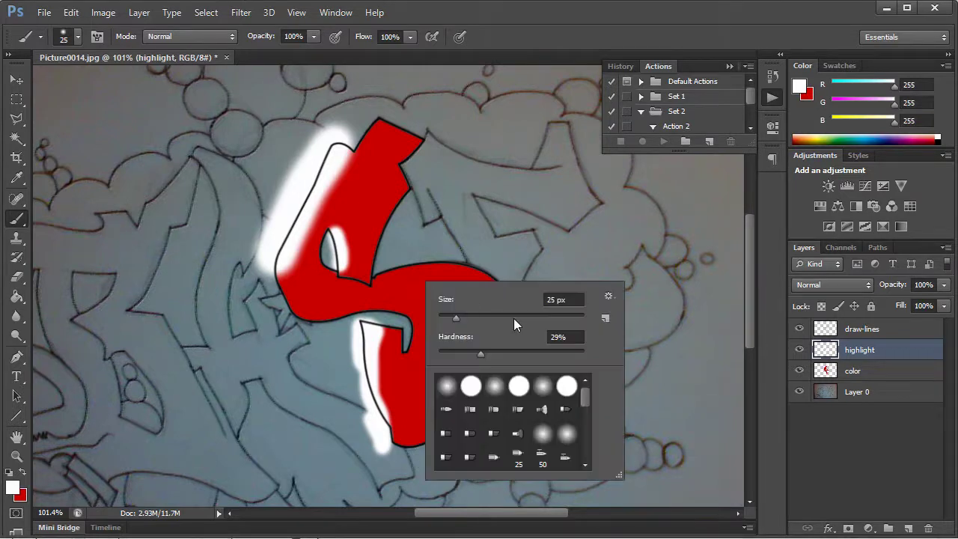
drag(513, 318, 495, 316)
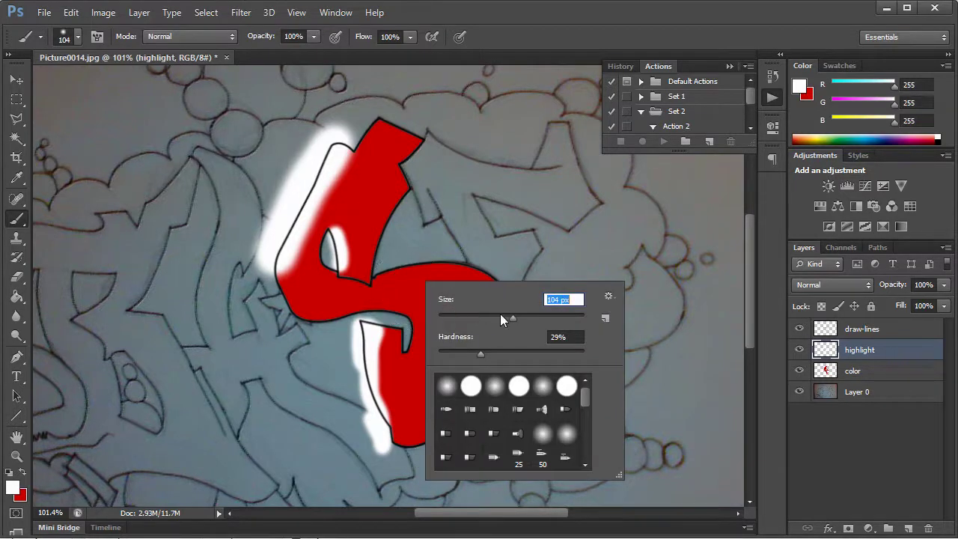
click(495, 317)
click(407, 289)
click(412, 292)
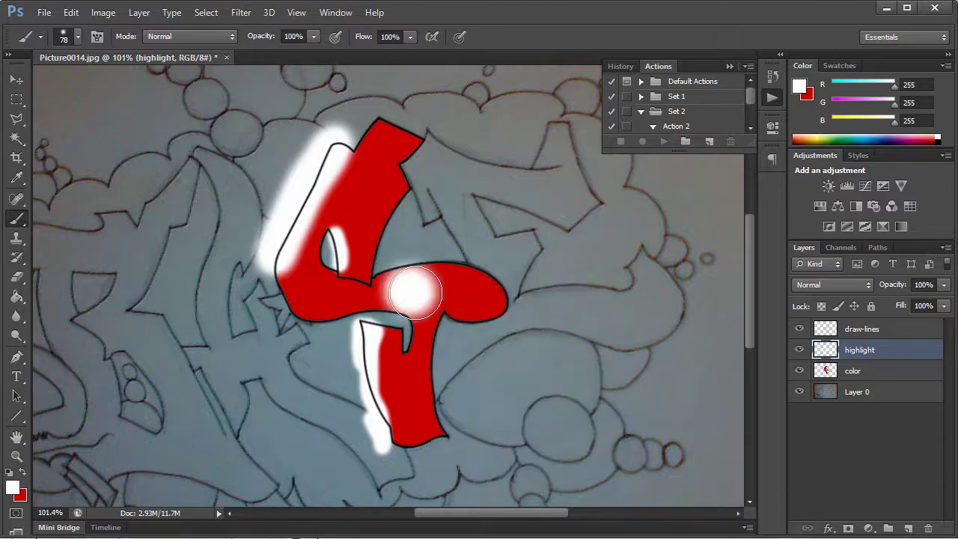
click(417, 292)
mouse_move(455, 293)
mouse_down()
mouse_move(484, 300)
mouse_move(436, 286)
mouse_move(437, 321)
mouse_move(474, 307)
mouse_move(415, 308)
mouse_up()
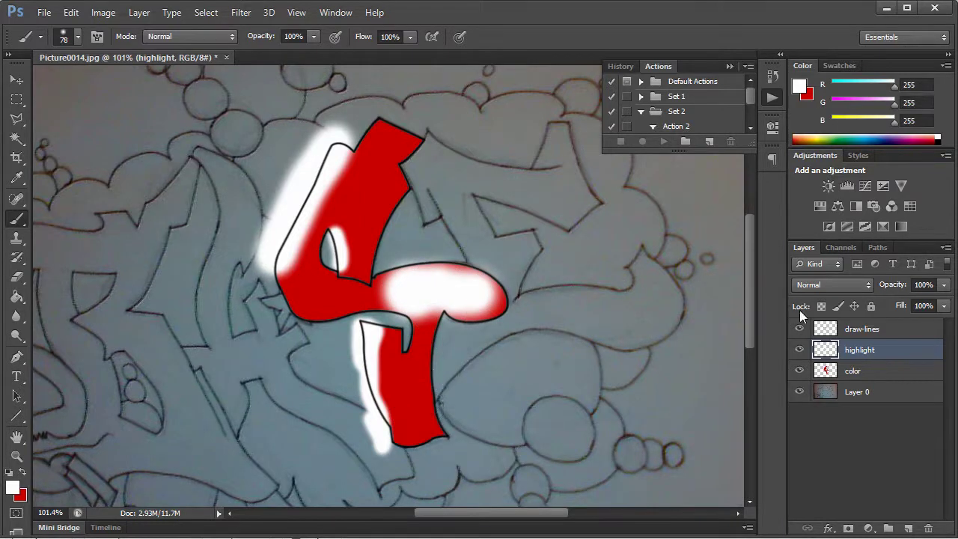
Lower the highlight layer's opacity to 36% and delete all highlight paint outside the letter's shape, leaving nothing selected.
click(943, 286)
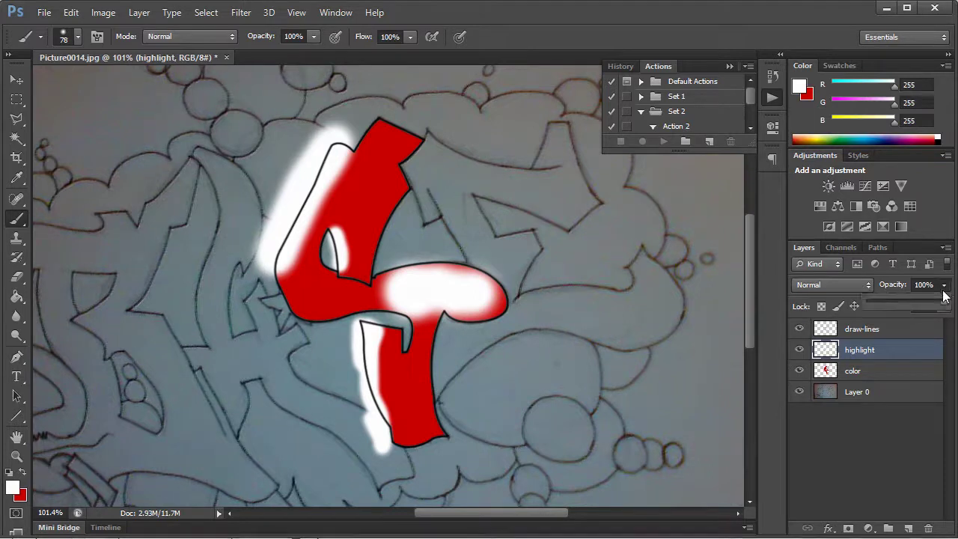
drag(915, 306, 896, 305)
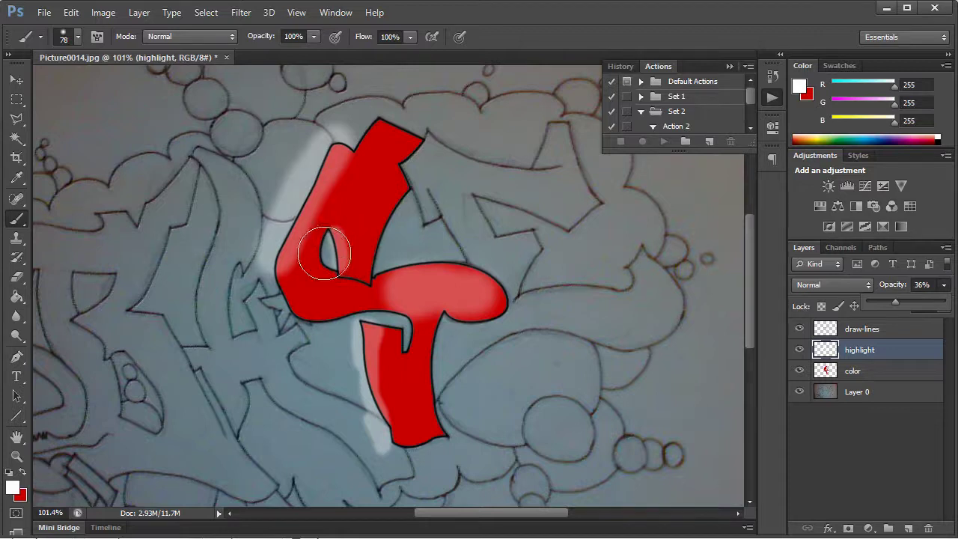
ctrl+click(828, 333)
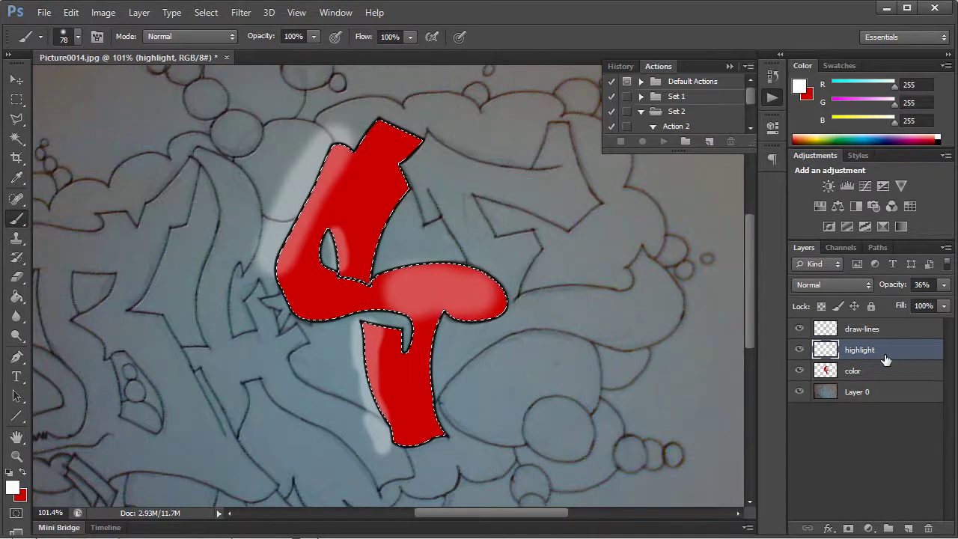
key(ctrl+shift+i)
key(Delete)
key(ctrl+d)
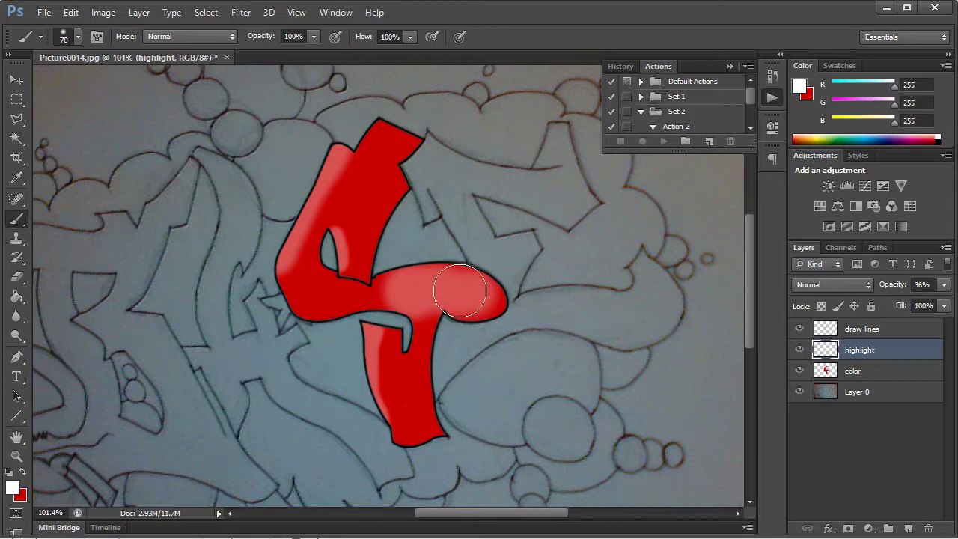
With the Eraser at 86 px and 0% hardness, trim and soften the highlights on the right arm, inner loop and upper-left edge.
click(16, 276)
right_click(414, 283)
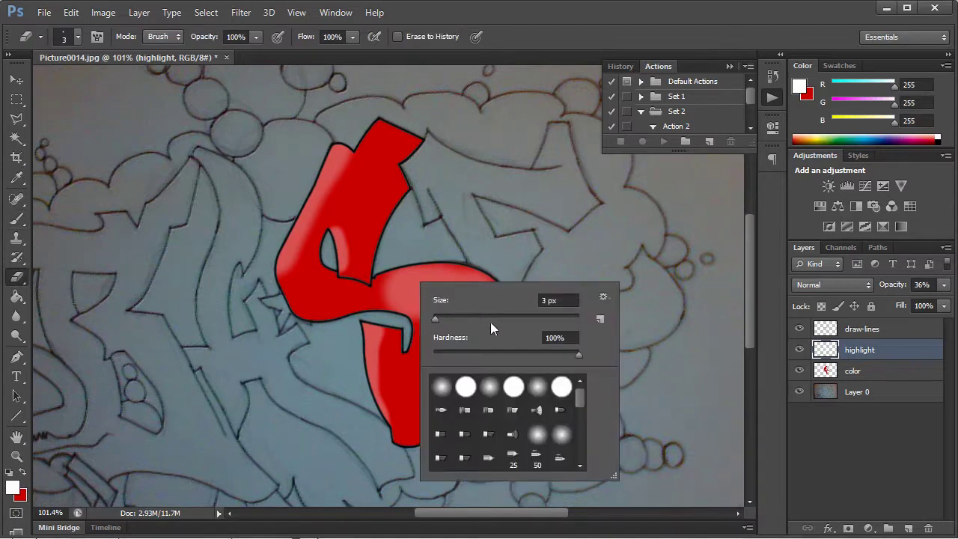
click(492, 318)
key(Tab)
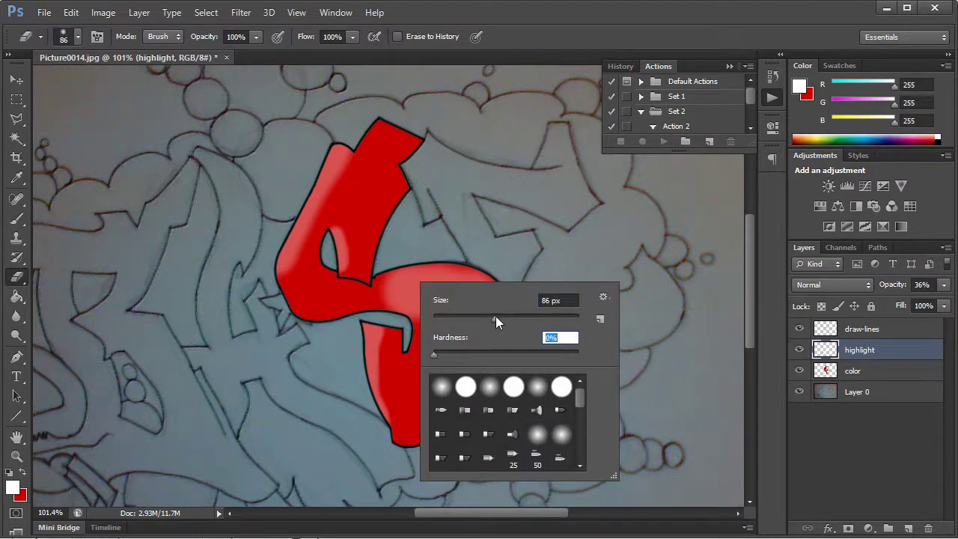
key(Return)
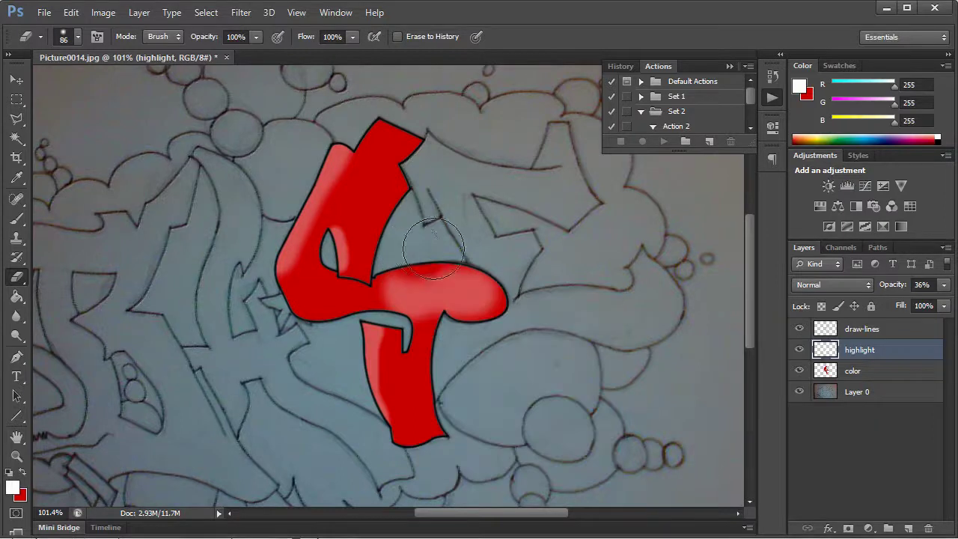
drag(397, 249, 468, 255)
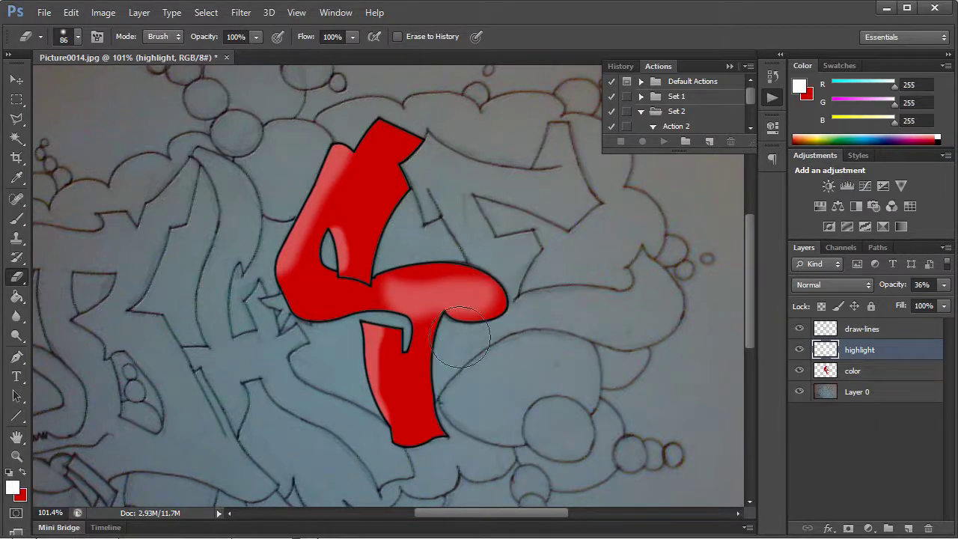
key(ctrl+z)
mouse_move(416, 326)
mouse_down()
mouse_move(492, 351)
mouse_move(417, 313)
mouse_move(463, 323)
mouse_up()
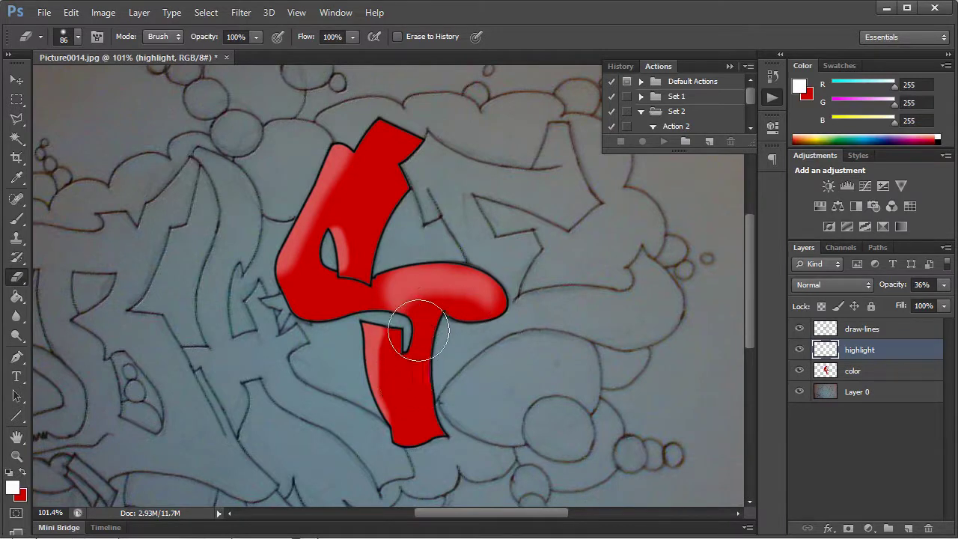
drag(404, 324, 410, 314)
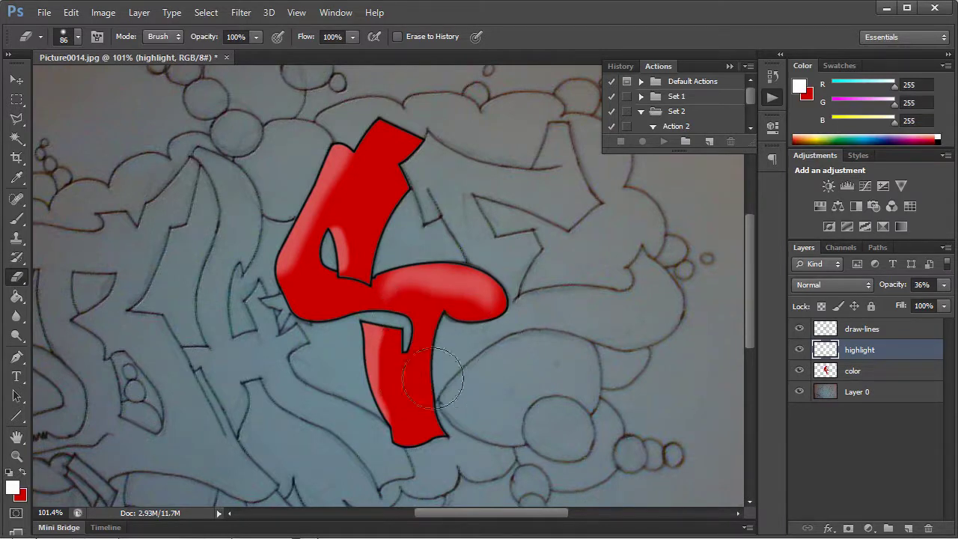
drag(375, 223, 375, 265)
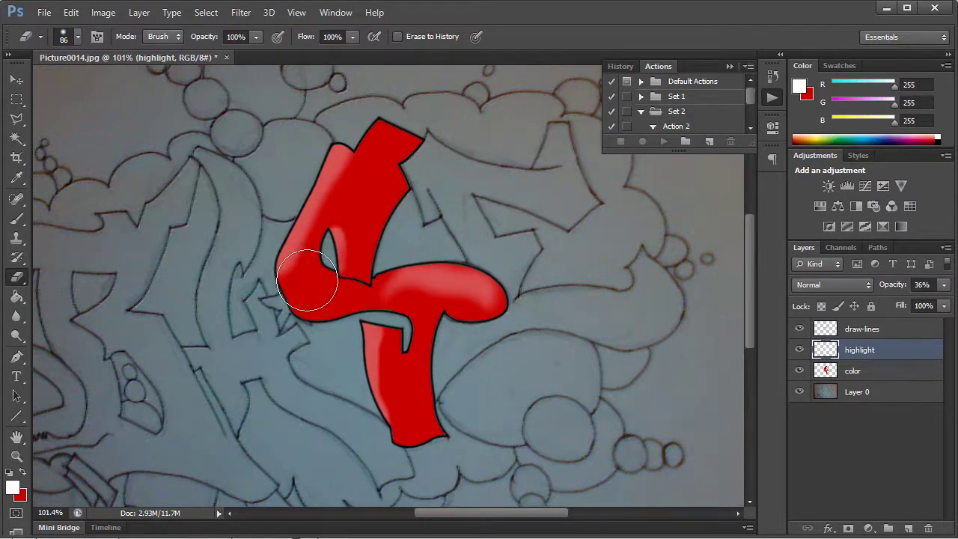
mouse_move(358, 194)
mouse_down()
mouse_move(368, 163)
mouse_move(354, 176)
mouse_move(354, 211)
mouse_move(390, 251)
mouse_move(335, 294)
mouse_move(302, 253)
mouse_move(329, 158)
mouse_up()
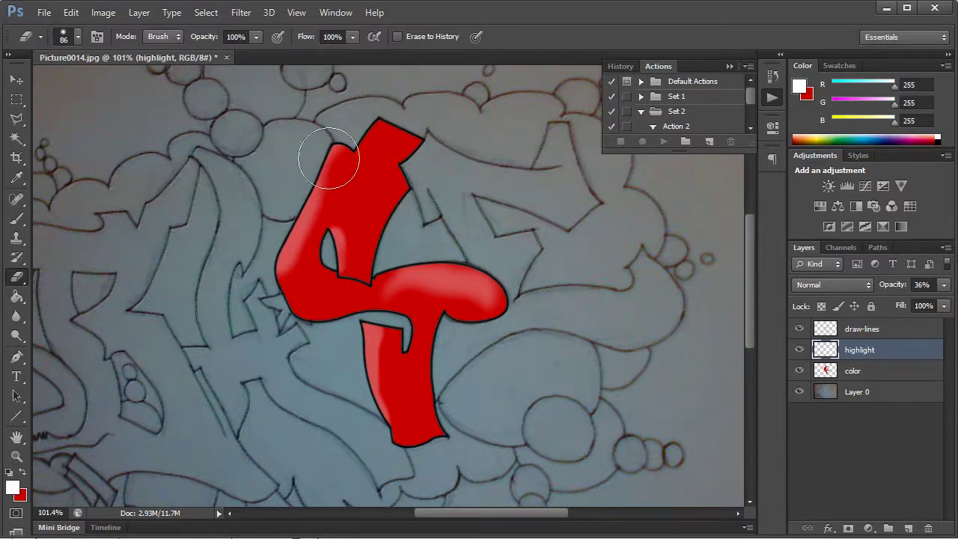
With the whole image in view, try a Gradient Overlay layer style on the color layer.
click(16, 456)
right_click(241, 409)
click(298, 413)
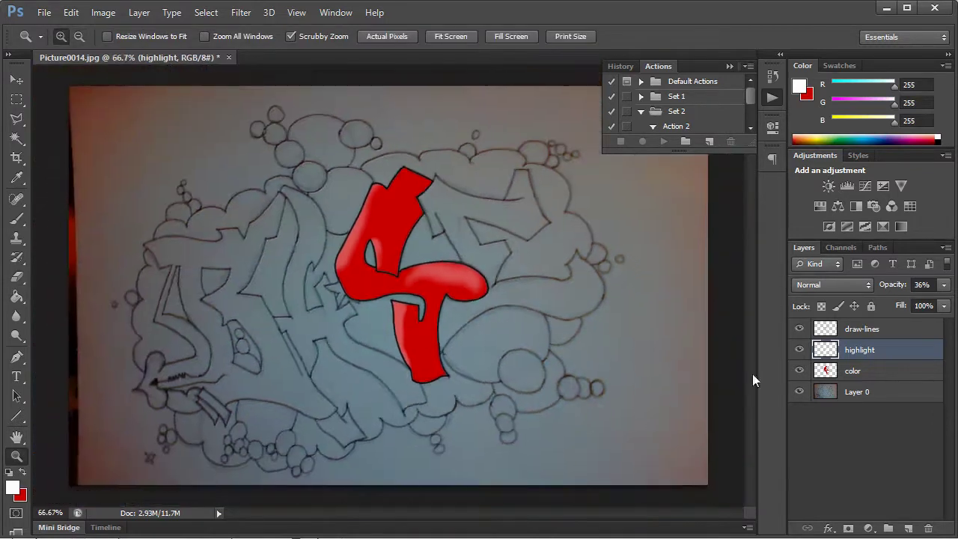
click(854, 372)
key(h)
double_click(891, 372)
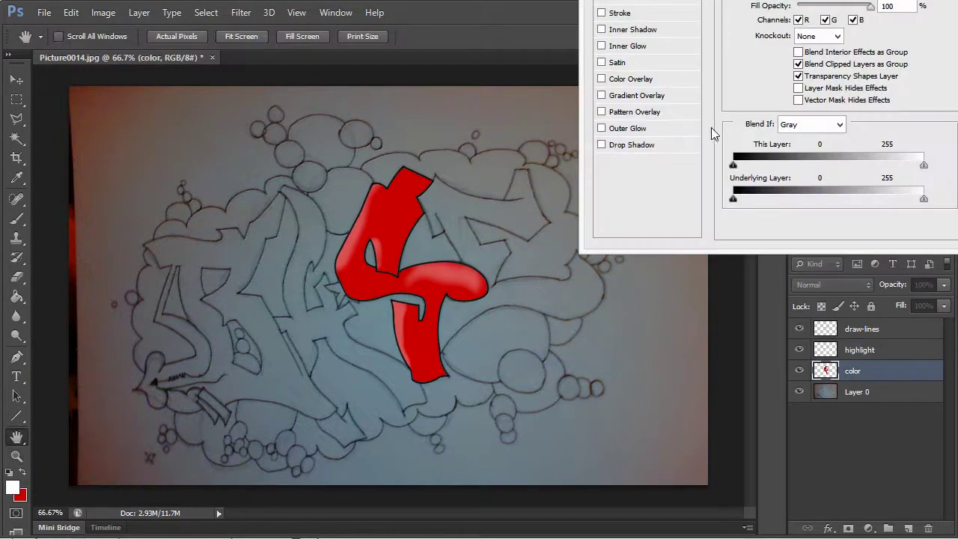
click(636, 95)
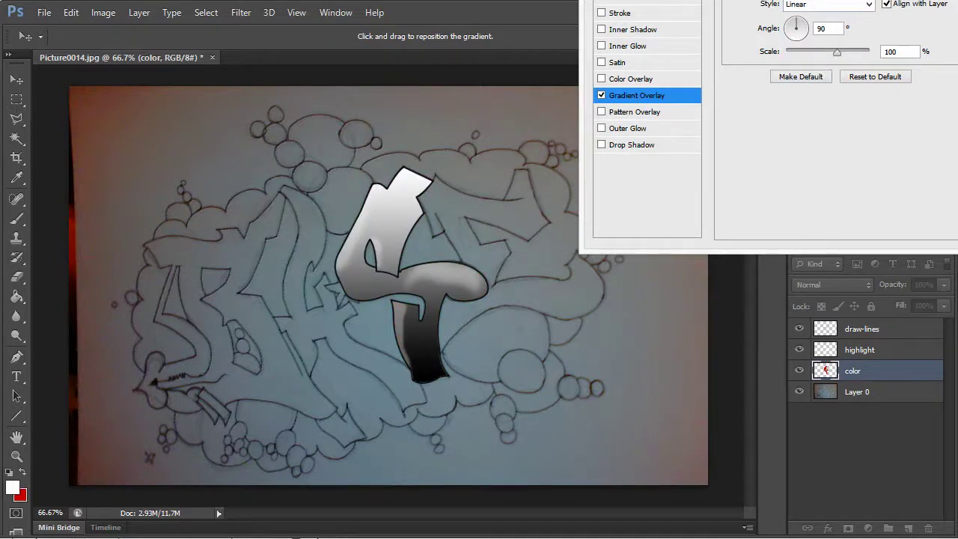
drag(694, 0, 484, 100)
Preview the Orange, Yellow, Orange gradient for the overlay and apply the red-to-green preset instead.
click(645, 183)
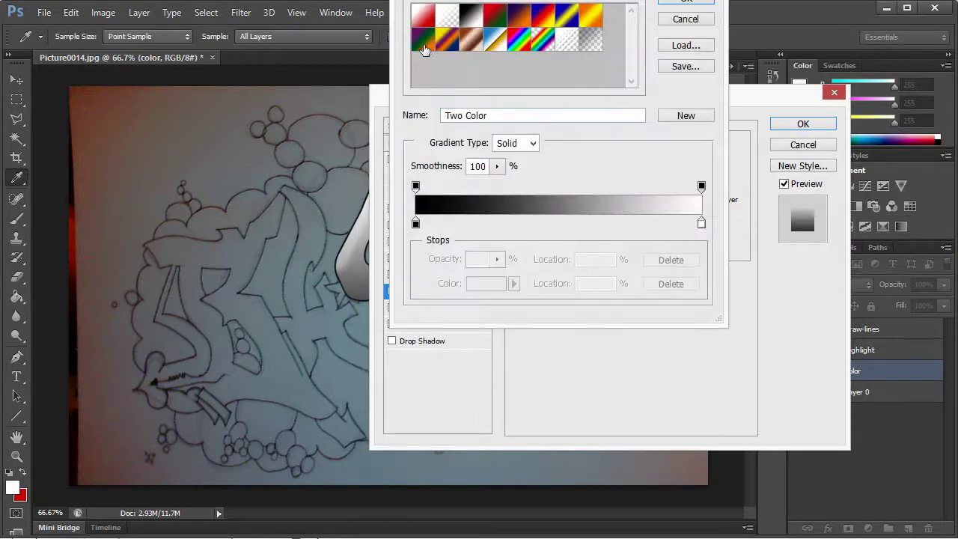
click(591, 14)
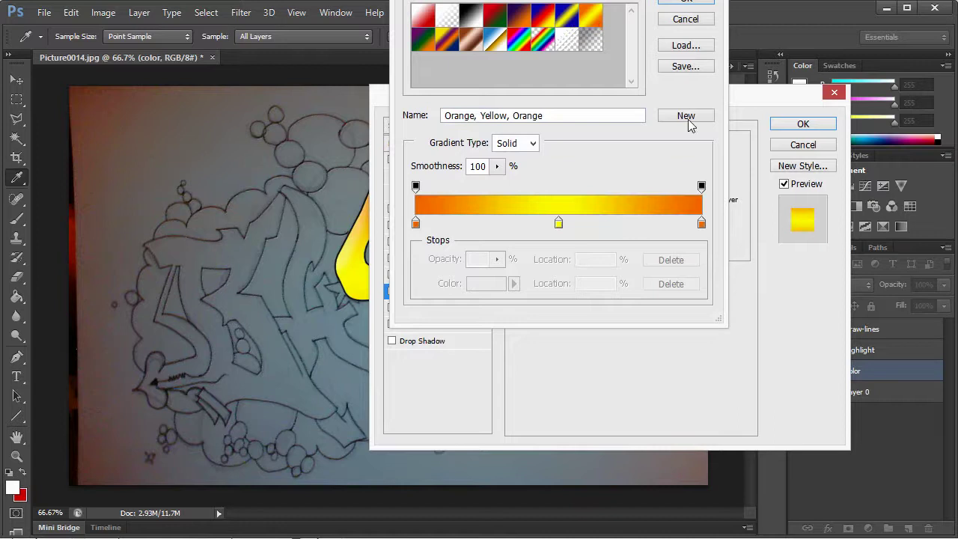
drag(559, 1, 632, 78)
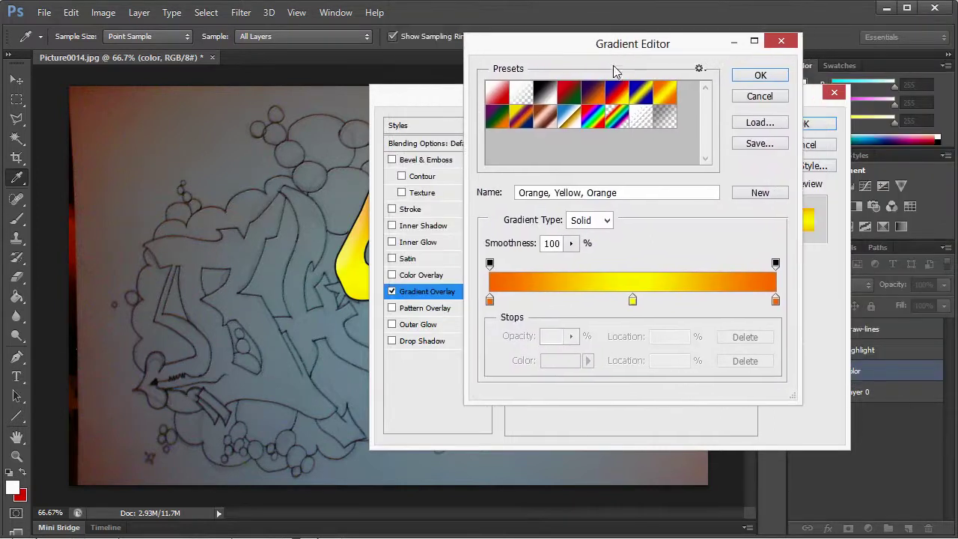
click(569, 94)
click(760, 75)
drag(529, 101, 720, 69)
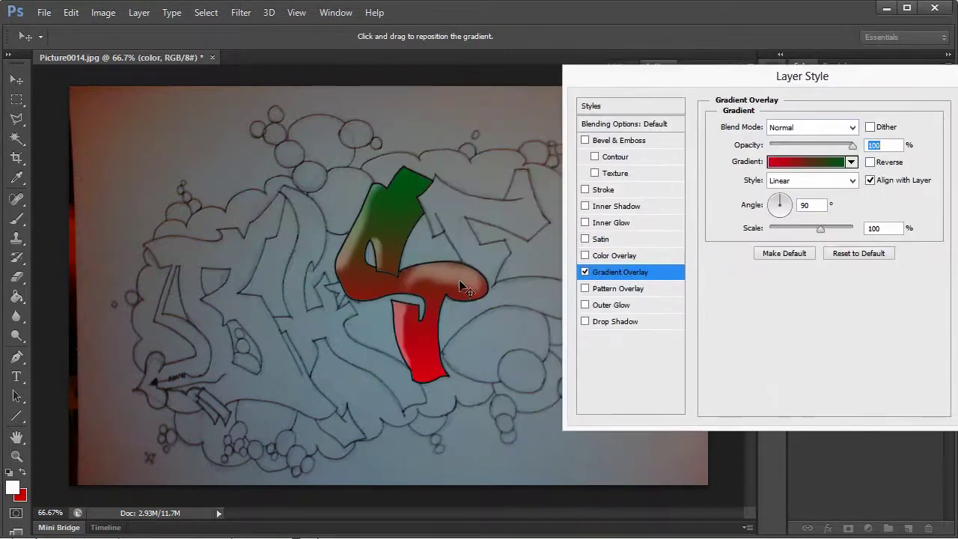
Try a Bevel & Emboss effect on the color layer with the Chisel Hard technique and a depth of 83%.
click(619, 141)
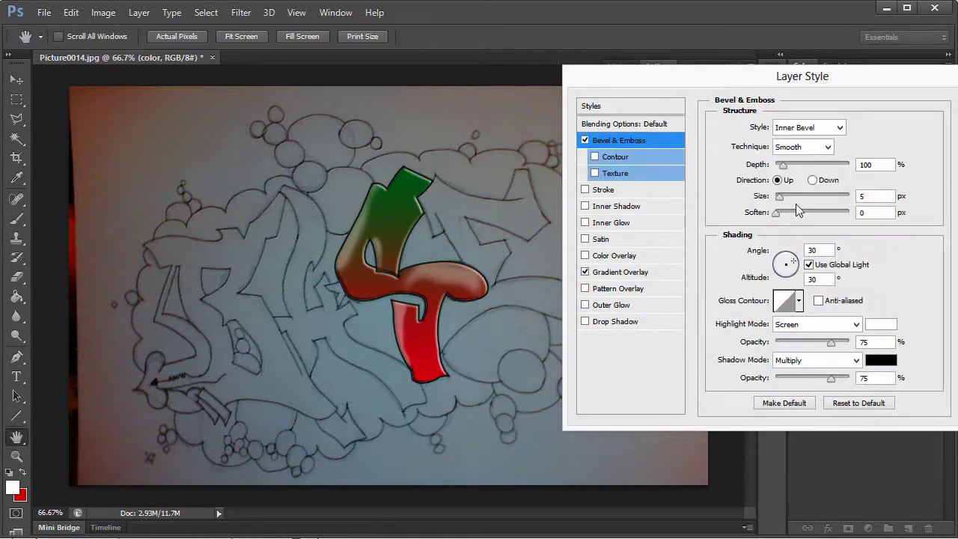
click(804, 148)
click(808, 172)
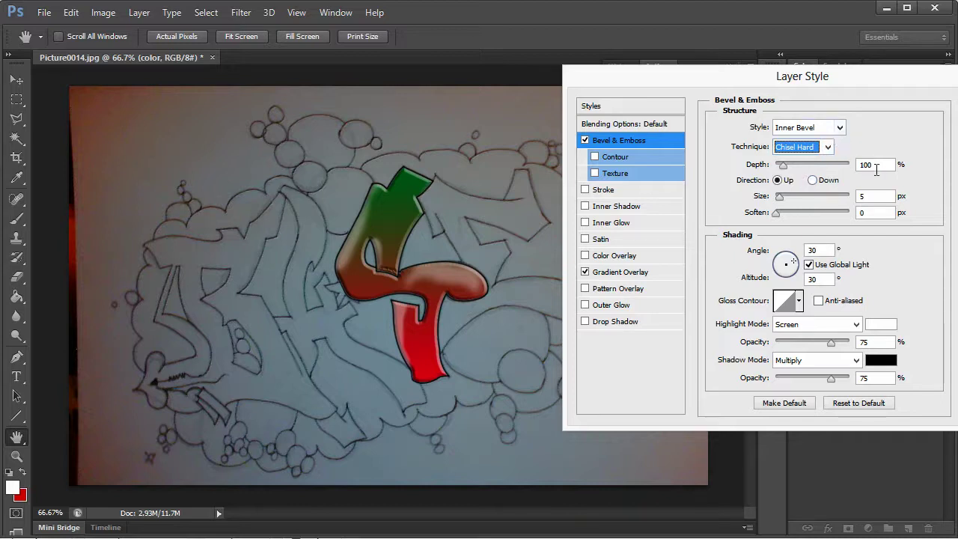
click(876, 167)
key(Down)
key(Down)
key(Down)
key(Down)
key(Down)
key(Down)
key(Down)
key(Down)
key(Down)
key(Down)
key(Down)
key(Down)
key(Down)
key(Down)
key(Down)
key(Down)
key(Down)
key(Down)
key(Down)
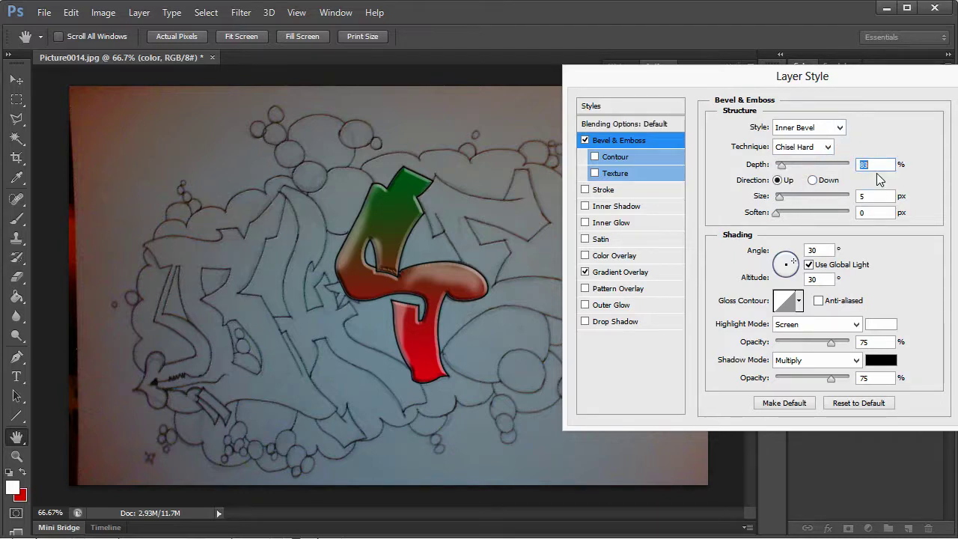
Try a 3 px black outside Stroke and an Inner Shadow with 16% choke on the color layer.
click(604, 191)
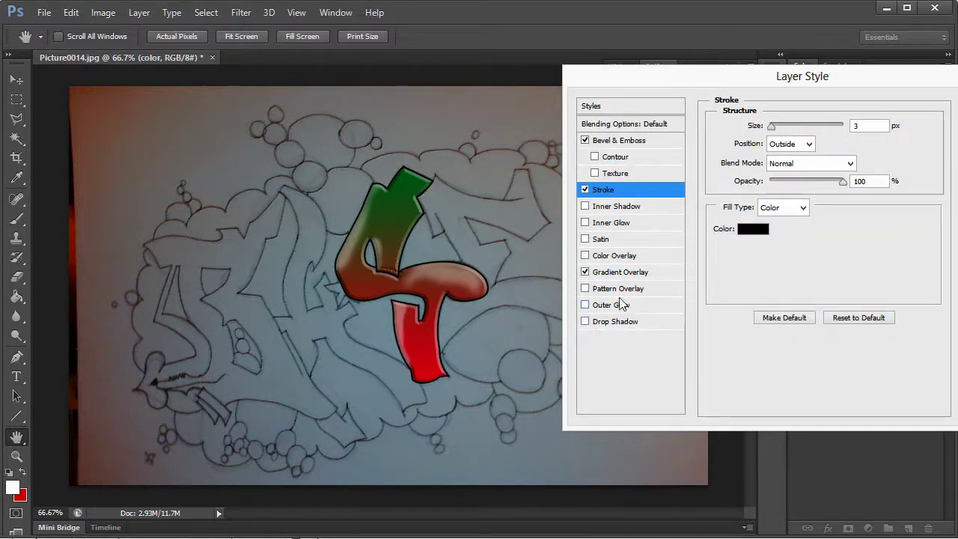
click(617, 208)
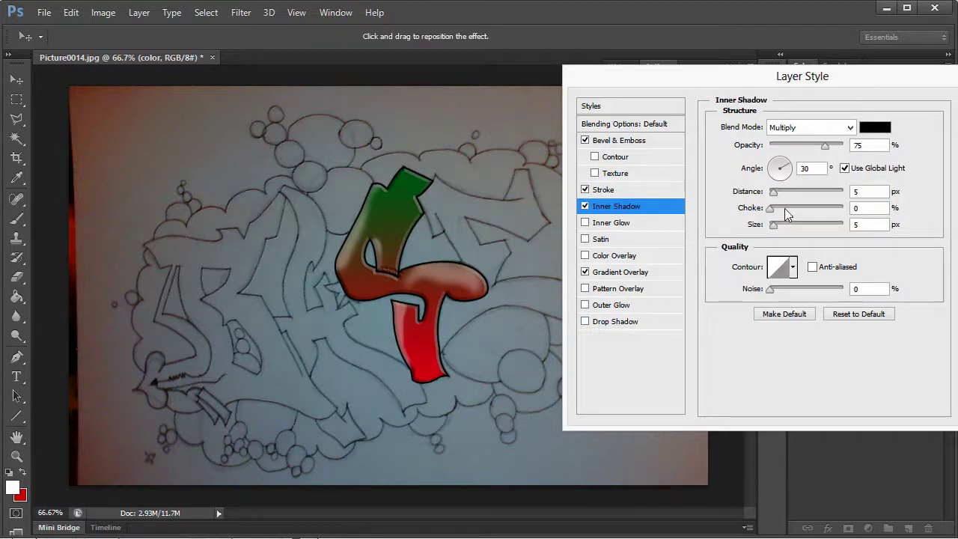
mouse_move(773, 211)
mouse_down()
mouse_move(801, 213)
mouse_move(782, 213)
mouse_up()
Turn off the Inner Shadow, Stroke, Bevel & Emboss and Gradient Overlay effects on the color layer.
click(585, 206)
click(585, 189)
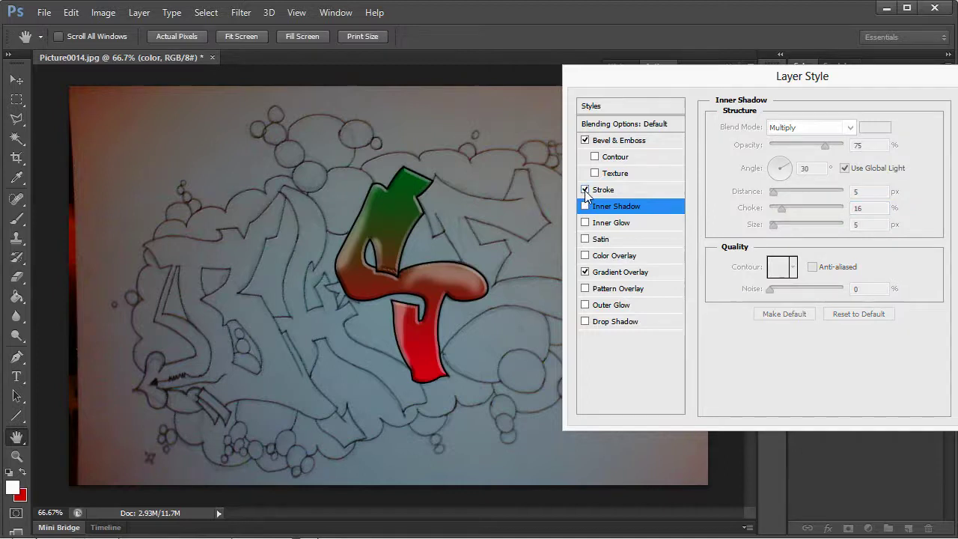
click(586, 141)
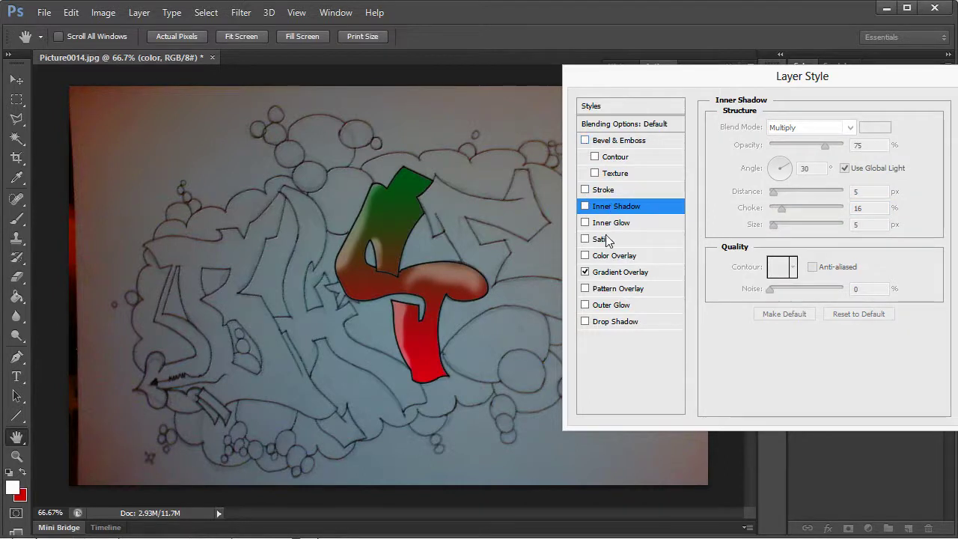
click(586, 272)
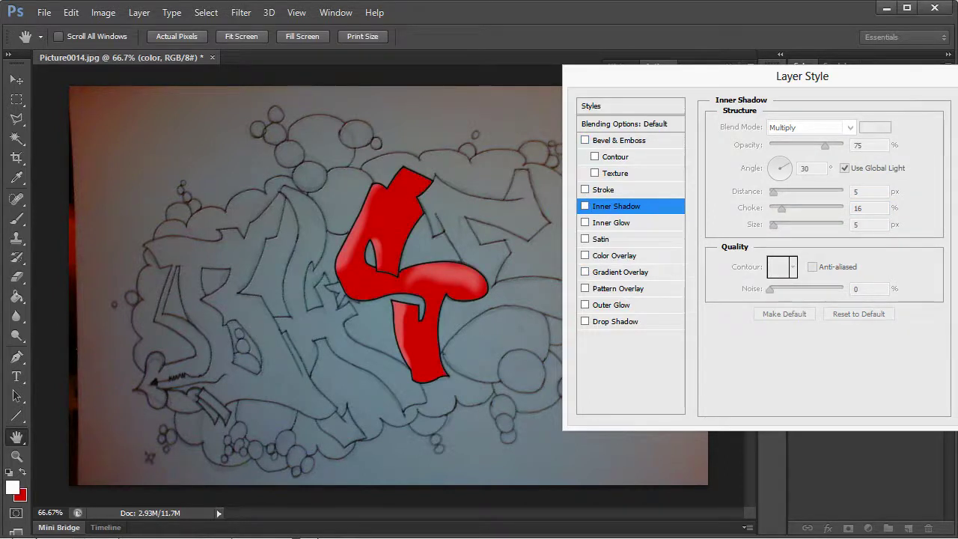